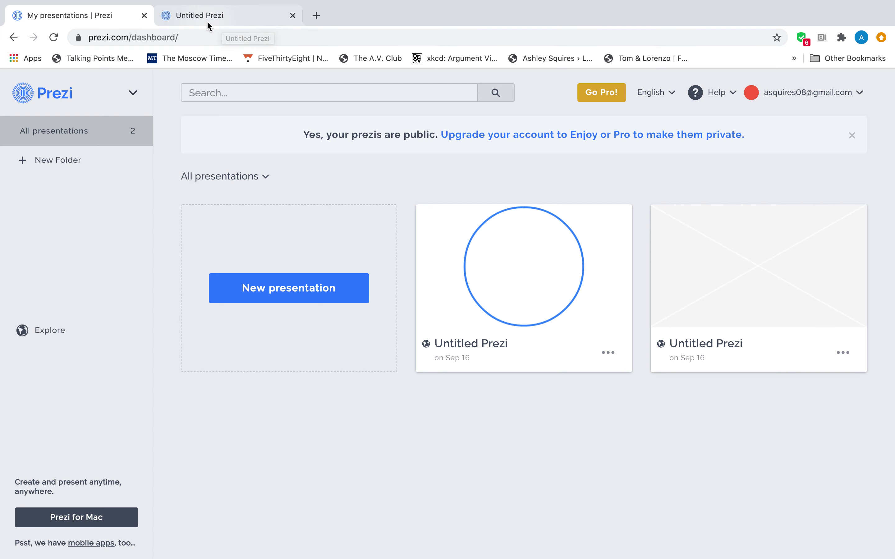
Switch to the Untitled Prezi editor and review the frame types list without changing anything
{"action": "left_click", "coordinate": [134, 97]}
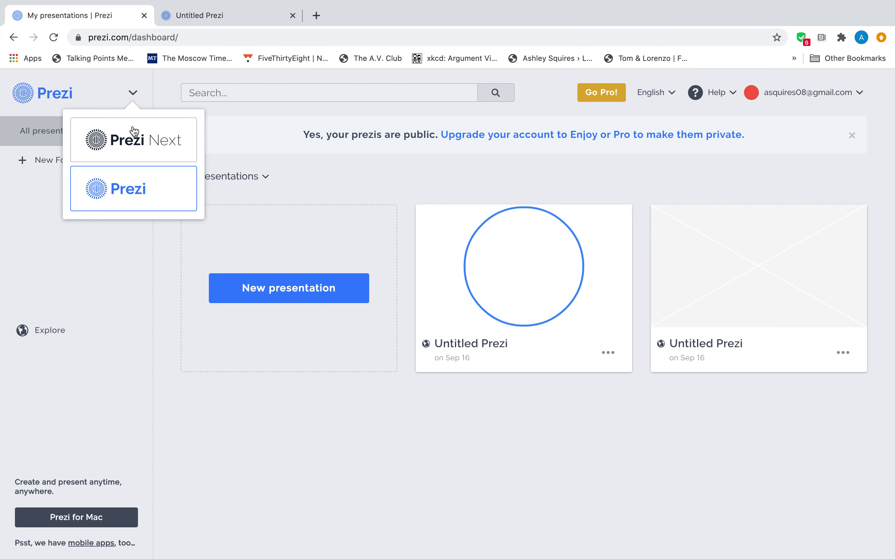
{"action": "left_click", "coordinate": [133, 93]}
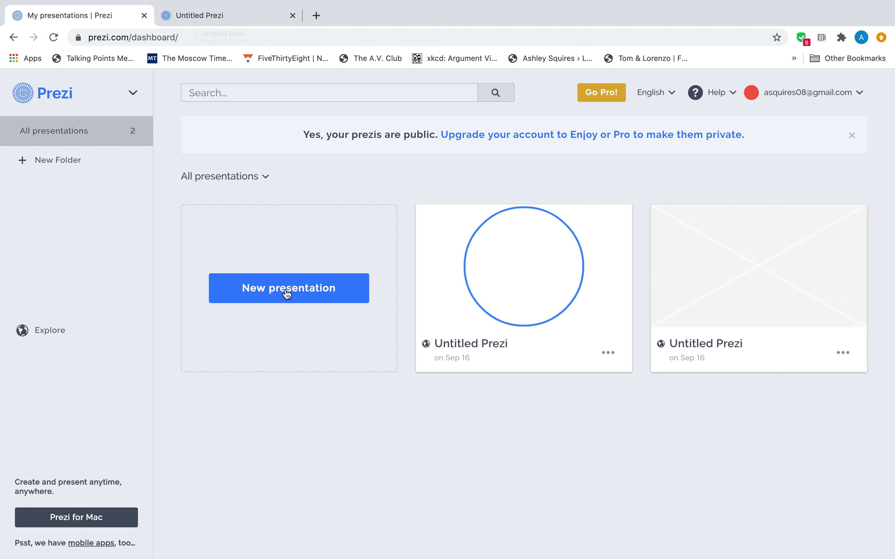
{"action": "left_click", "coordinate": [242, 17]}
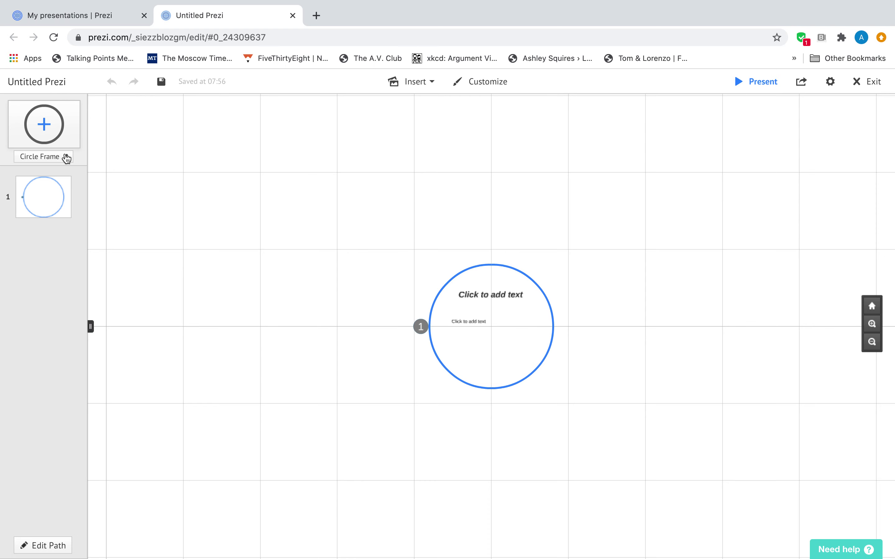
{"action": "left_click", "coordinate": [66, 156]}
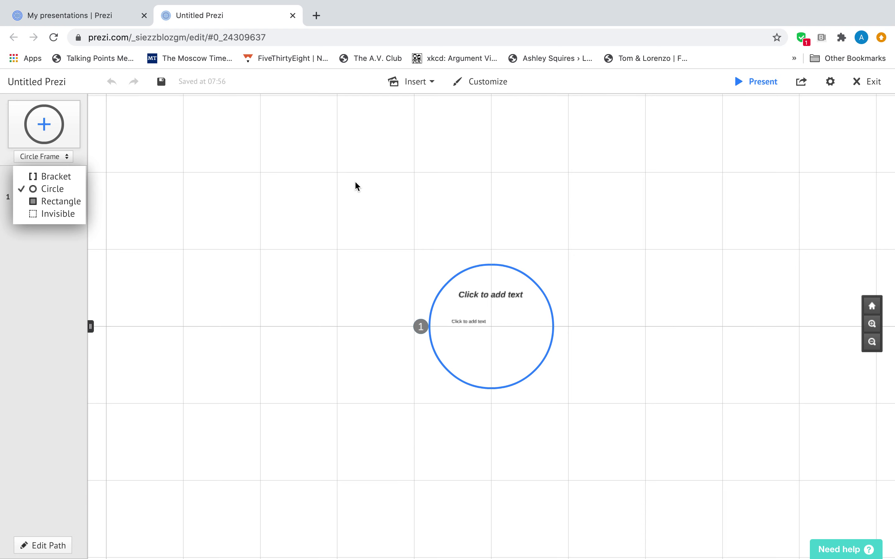
{"action": "left_click", "coordinate": [321, 198]}
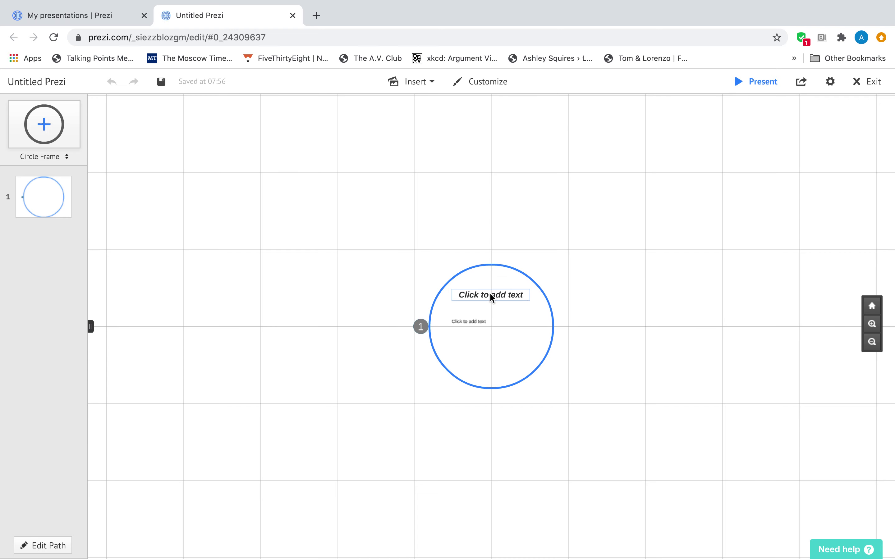
Title the circle 'Source 1' and add 'Citation:' and 'Summary' lines beneath it
{"action": "left_click", "coordinate": [511, 297]}
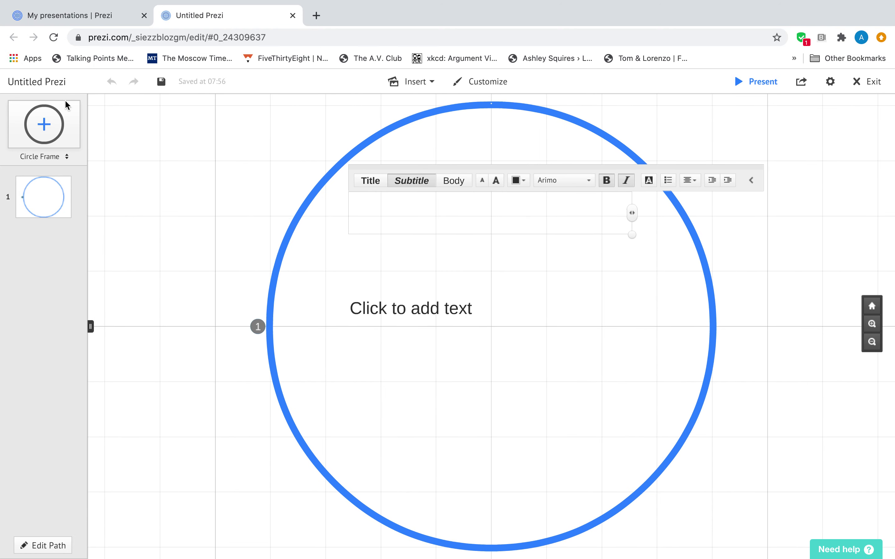
{"action": "type", "text": "Source 1"}
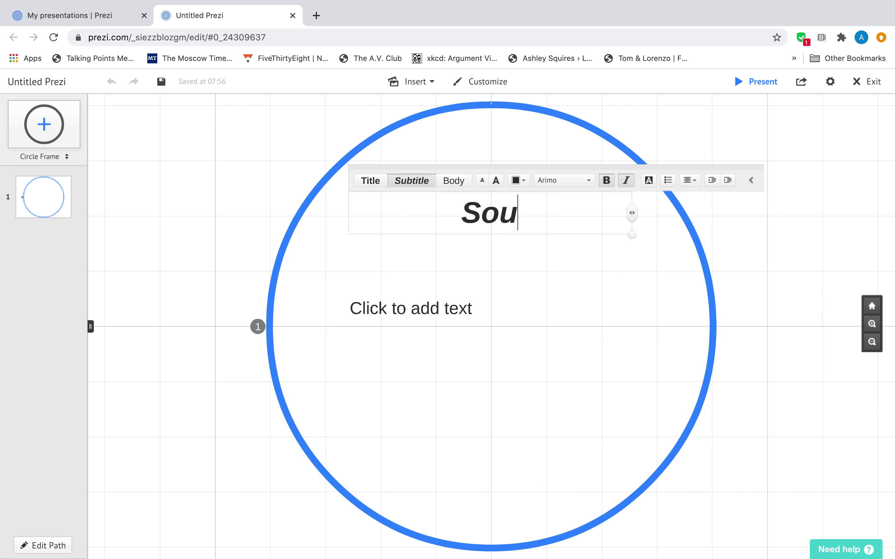
{"action": "left_click", "coordinate": [438, 312]}
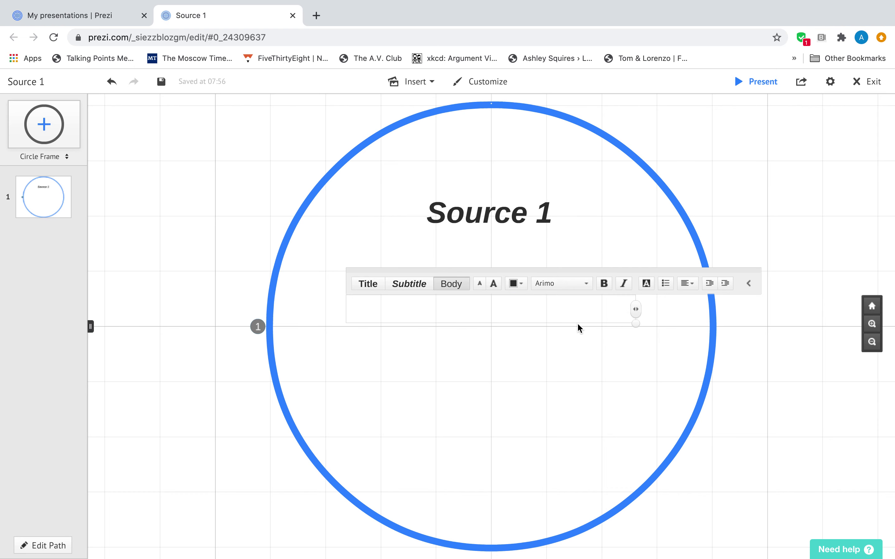
{"action": "type", "text": "Citation:"}
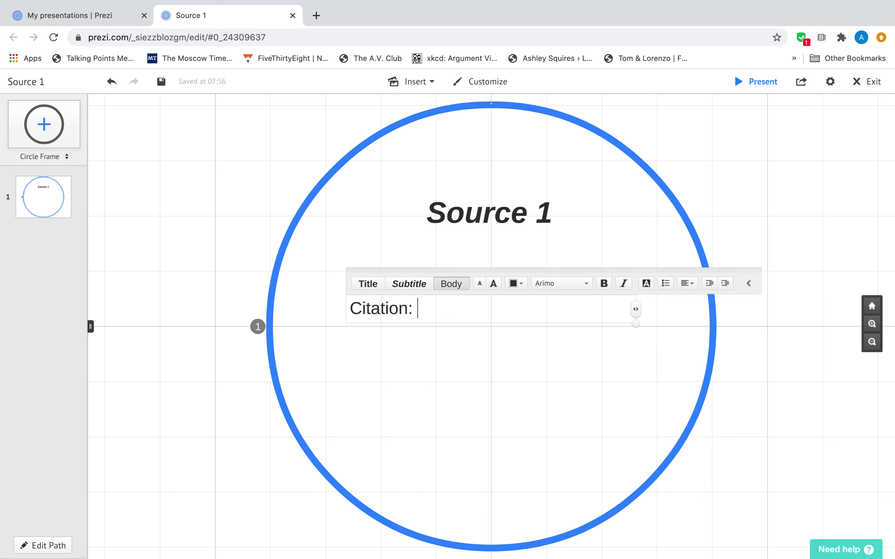
{"action": "left_click", "coordinate": [461, 369]}
{"action": "double_click", "coordinate": [351, 352]}
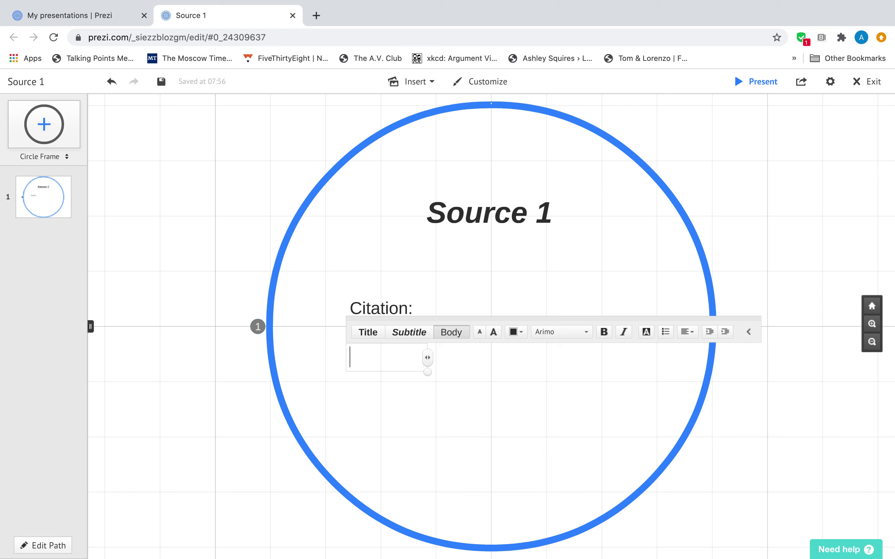
{"action": "type", "text": "Summary"}
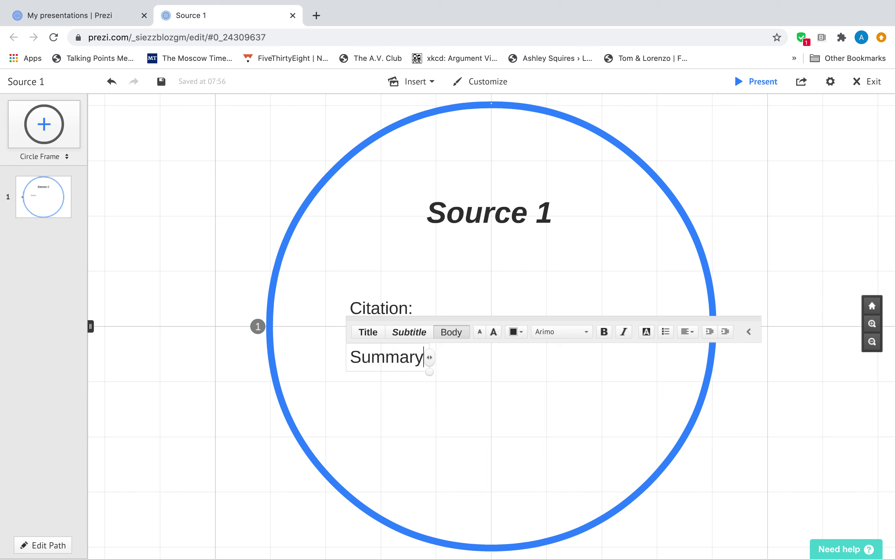
{"action": "left_click", "coordinate": [426, 437]}
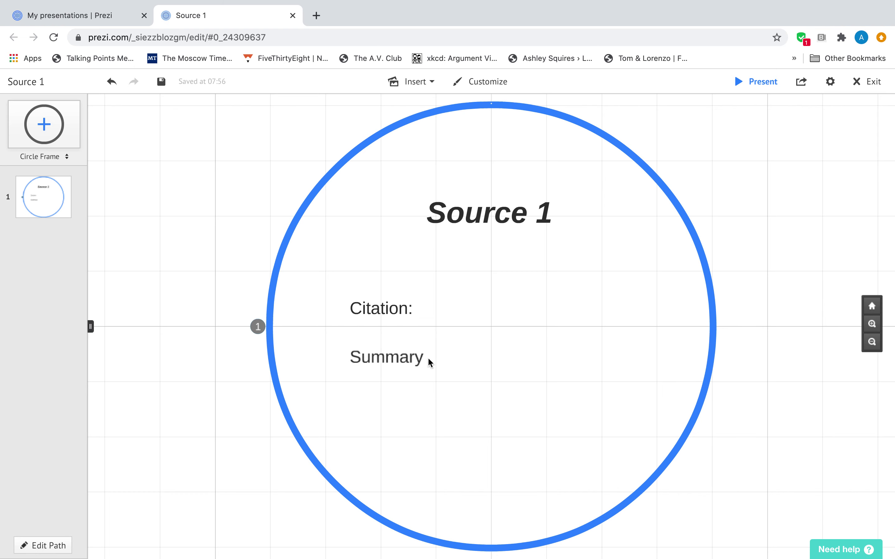
Zoom out, copy the Source 1 circle to the upper right, and retitle it 'Source 2'
{"action": "left_click", "coordinate": [872, 342]}
{"action": "left_click", "coordinate": [871, 342]}
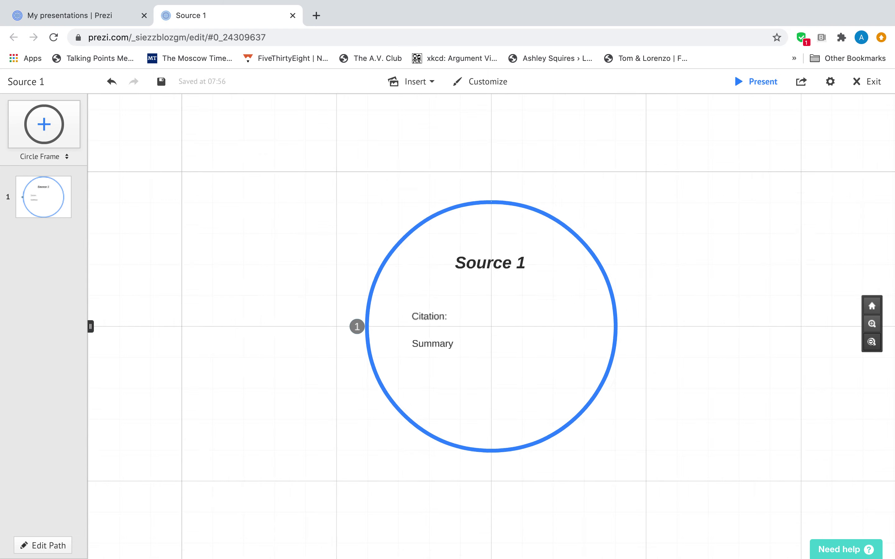
{"action": "left_click", "coordinate": [872, 342]}
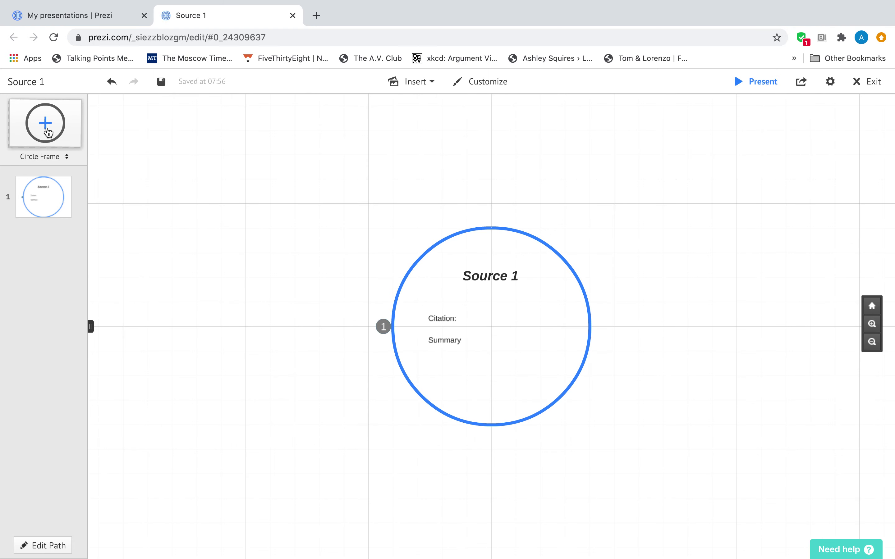
{"action": "left_click", "coordinate": [472, 231]}
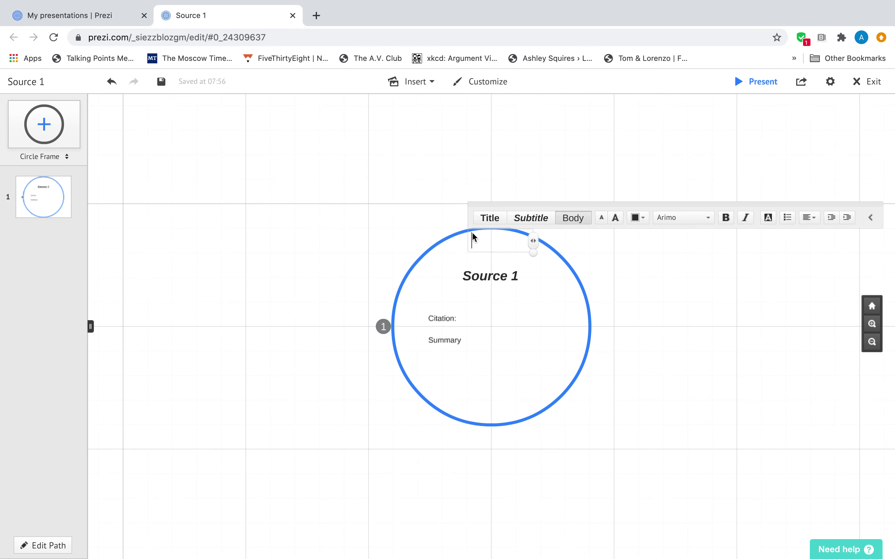
{"action": "left_click", "coordinate": [450, 235]}
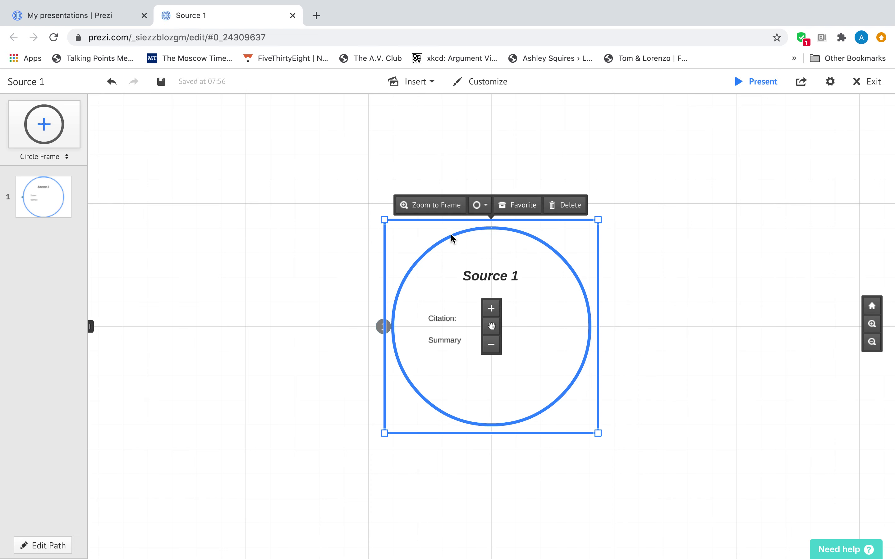
{"action": "key", "text": "ctrl+a"}
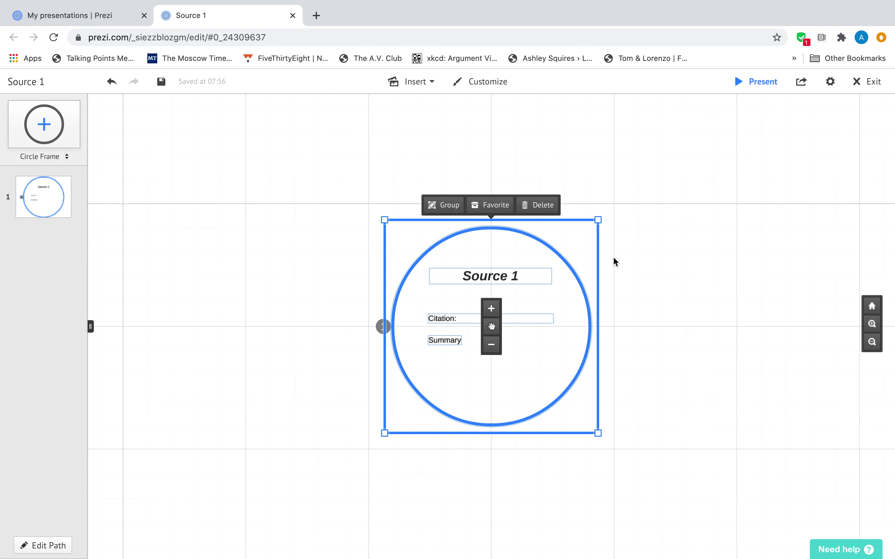
{"action": "left_click_drag", "start_coordinate": [494, 330], "coordinate": [730, 228]}
{"action": "double_click", "coordinate": [751, 176]}
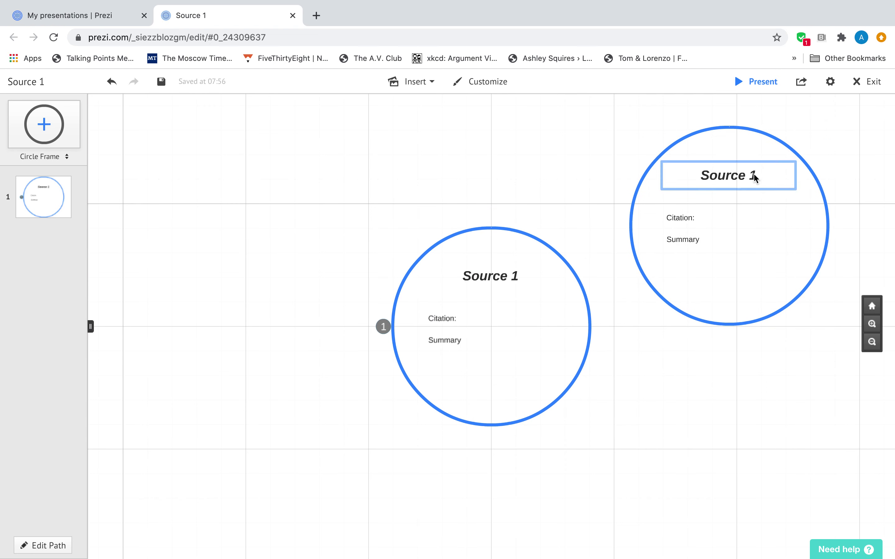
{"action": "key", "text": "BackSpace"}
{"action": "type", "text": "2"}
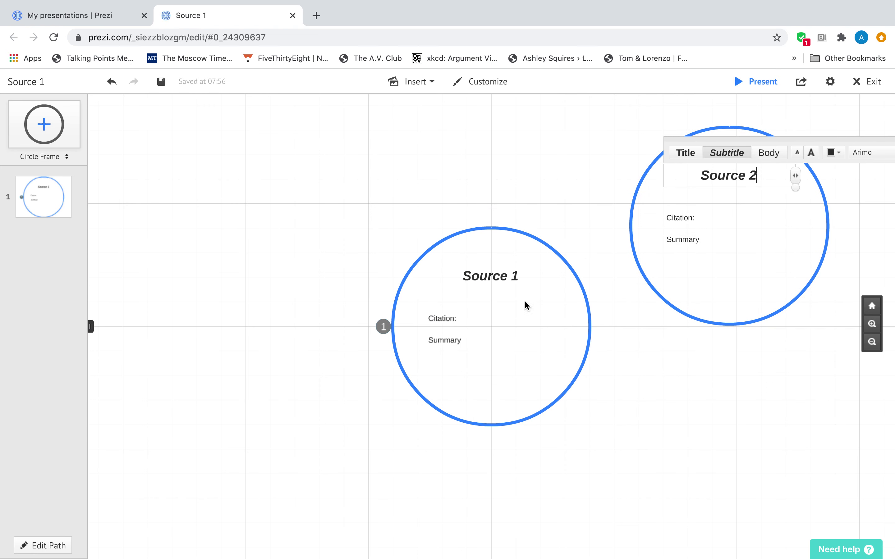
{"action": "left_click", "coordinate": [256, 236]}
Paste another copy at the upper left, retitle it 'Source 3', and delete stray pasted text
{"action": "key", "text": "ctrl+v"}
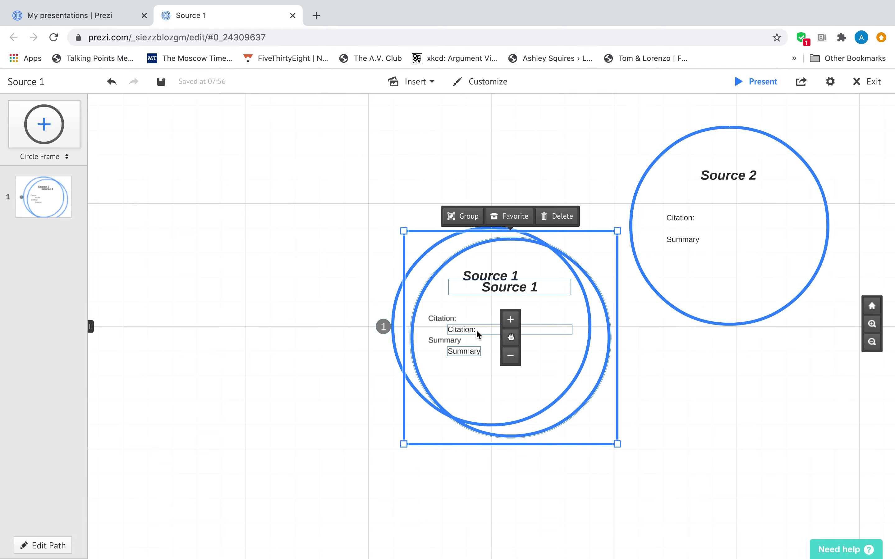
{"action": "left_click_drag", "start_coordinate": [515, 339], "coordinate": [237, 217]}
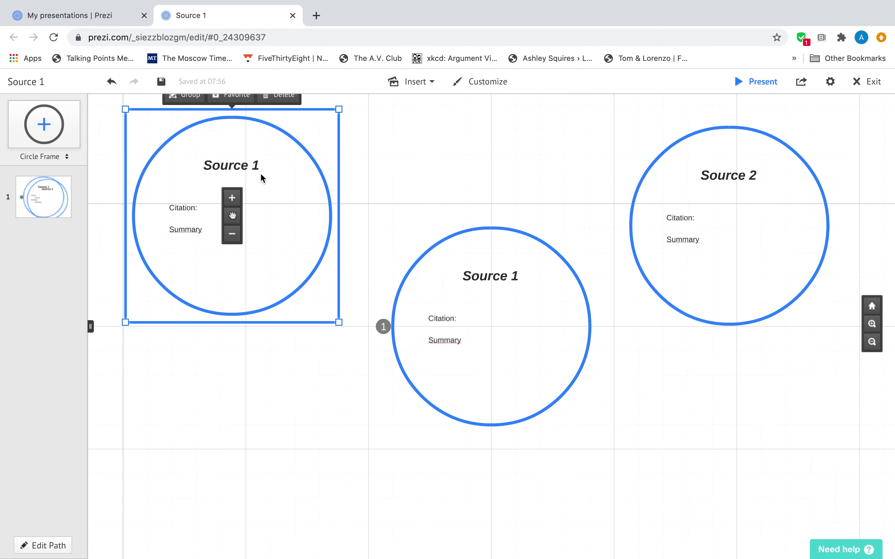
{"action": "left_click", "coordinate": [258, 167]}
{"action": "key", "text": "BackSpace"}
{"action": "type", "text": "3"}
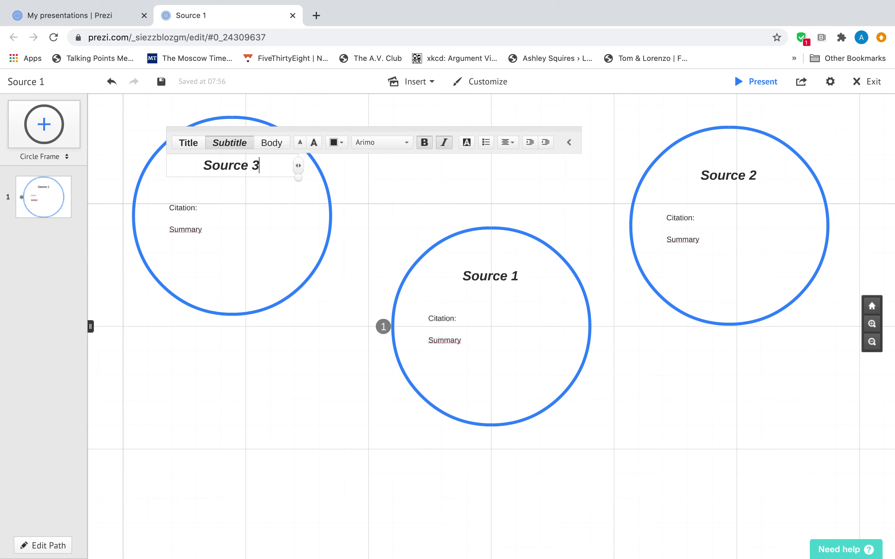
{"action": "type", "text": "Source 1 Citation: Summary"}
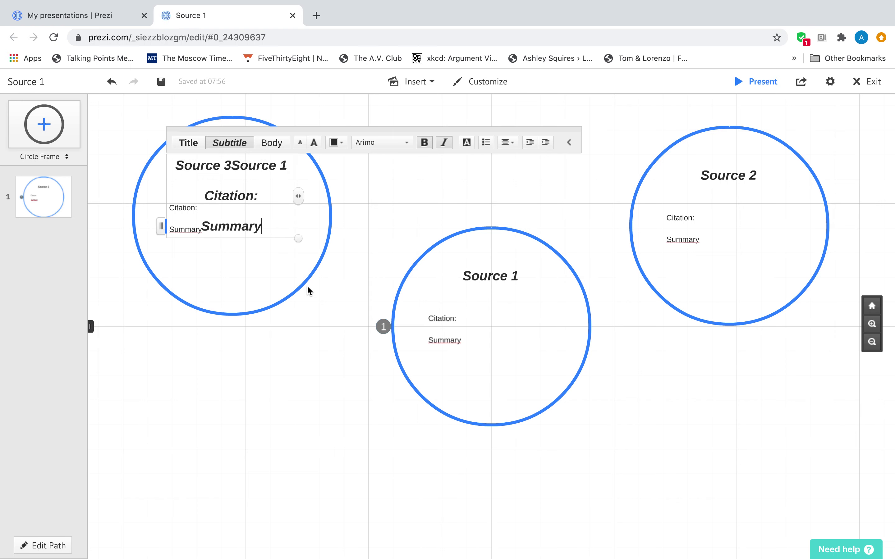
{"action": "left_click_drag", "start_coordinate": [232, 166], "coordinate": [259, 232]}
{"action": "key", "text": "super+c"}
{"action": "key", "text": "BackSpace"}
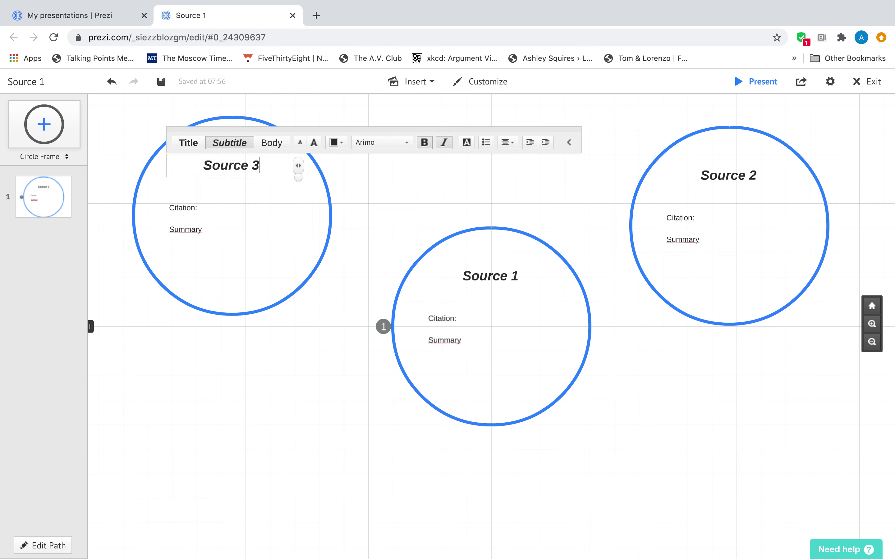
{"action": "left_click", "coordinate": [307, 425]}
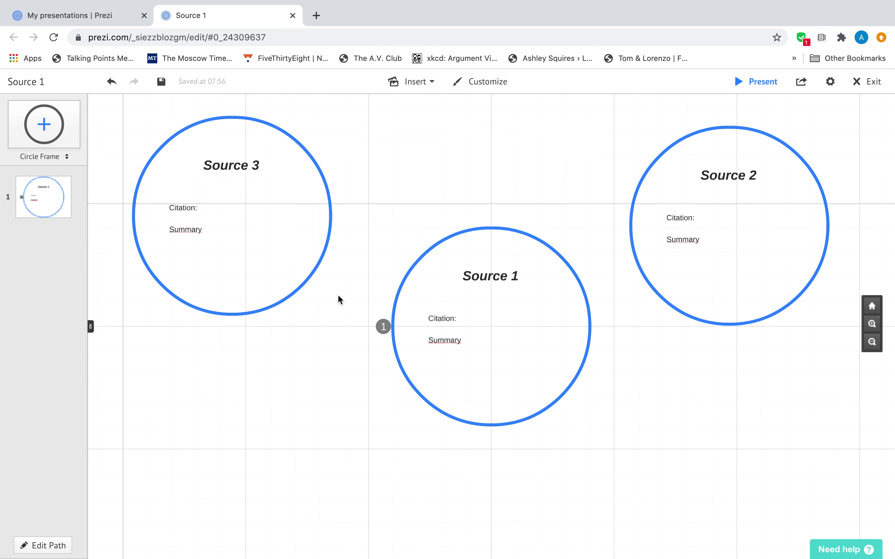
Paste a copy of Source 1 at the lower left and retitle it 'Source 4'
{"action": "left_click", "coordinate": [415, 264]}
{"action": "key", "text": "ctrl+v"}
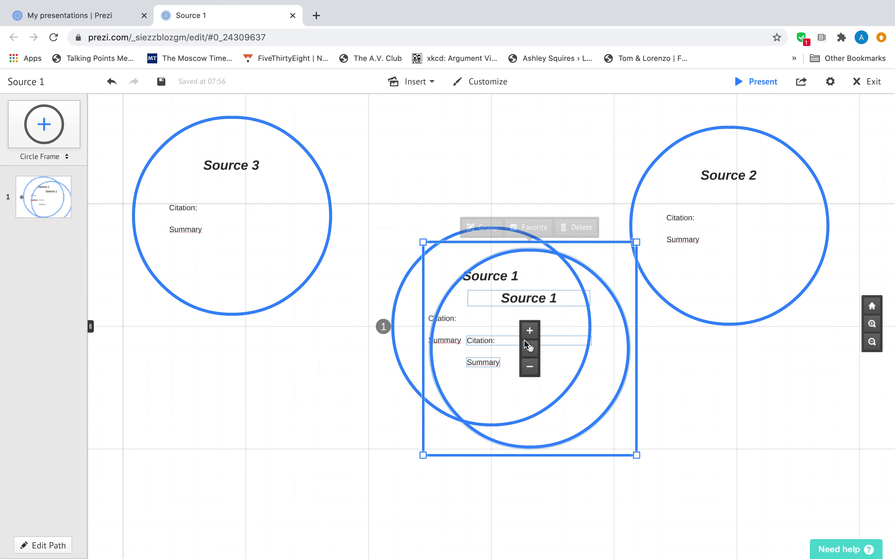
{"action": "left_click_drag", "start_coordinate": [530, 348], "coordinate": [233, 454]}
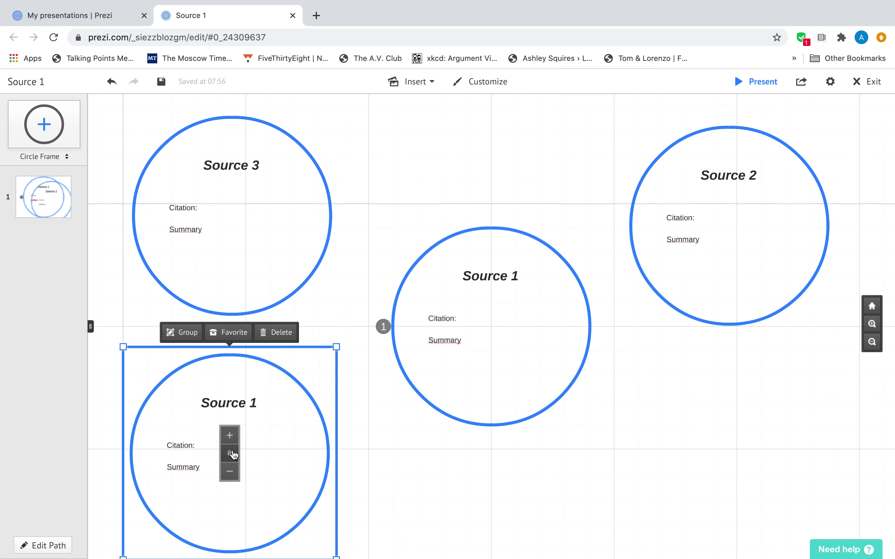
{"action": "left_click", "coordinate": [256, 400]}
{"action": "left_click", "coordinate": [256, 400]}
{"action": "key", "text": "BackSpace"}
{"action": "type", "text": "4"}
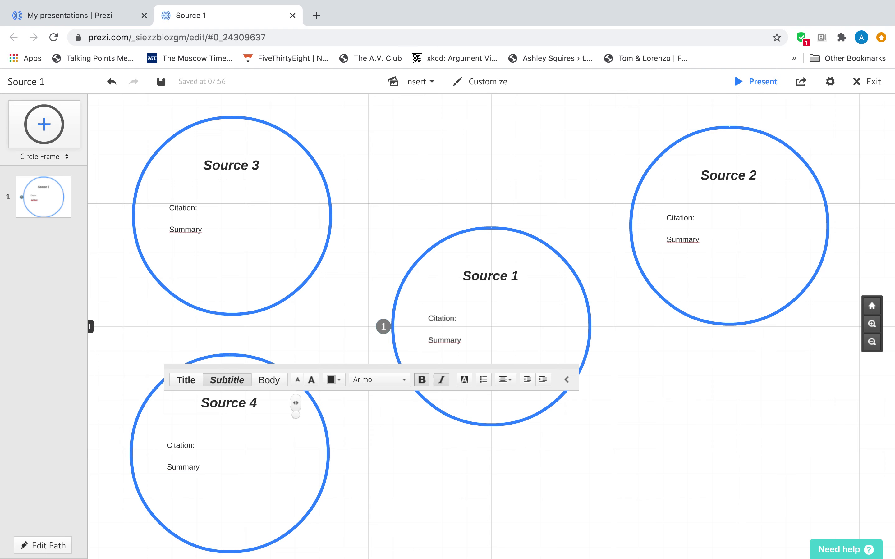
{"action": "left_click", "coordinate": [431, 500]}
{"action": "left_click", "coordinate": [878, 342]}
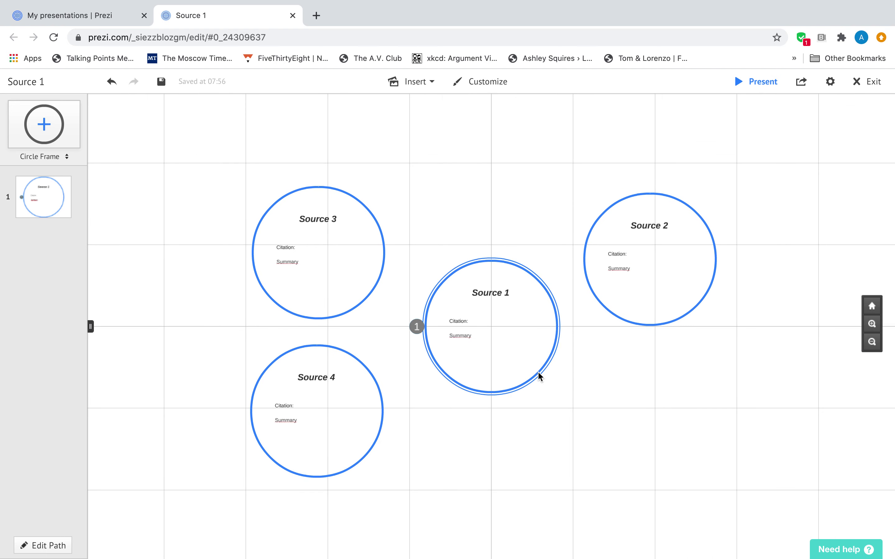
Duplicate Source 1 down and right of it, retitled 'Source 5', removing accidental pasted text
{"action": "left_click", "coordinate": [537, 372]}
{"action": "key", "text": "ctrl+d"}
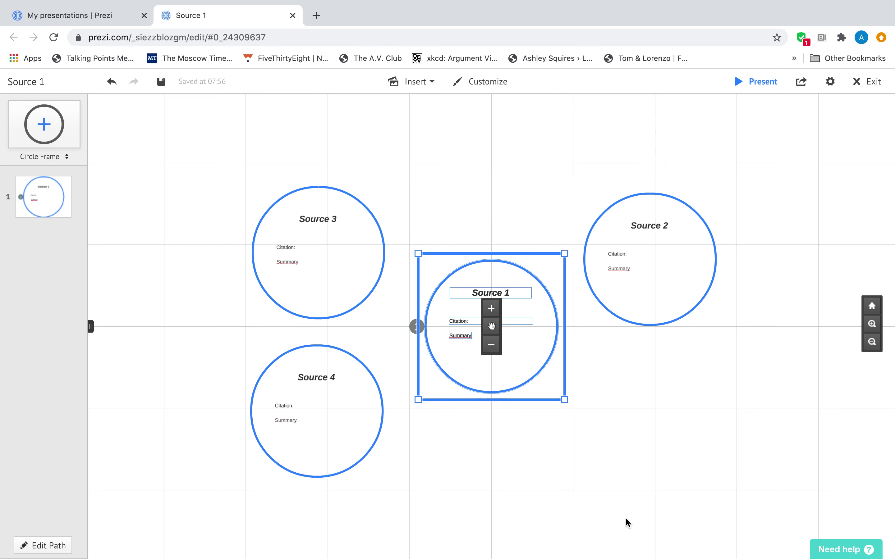
{"action": "left_click_drag", "start_coordinate": [492, 326], "coordinate": [667, 434]}
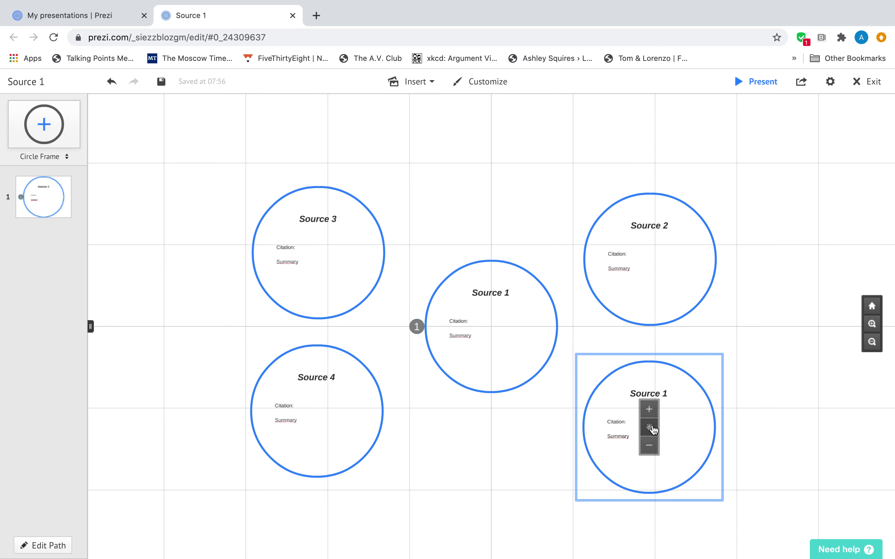
{"action": "left_click", "coordinate": [671, 390]}
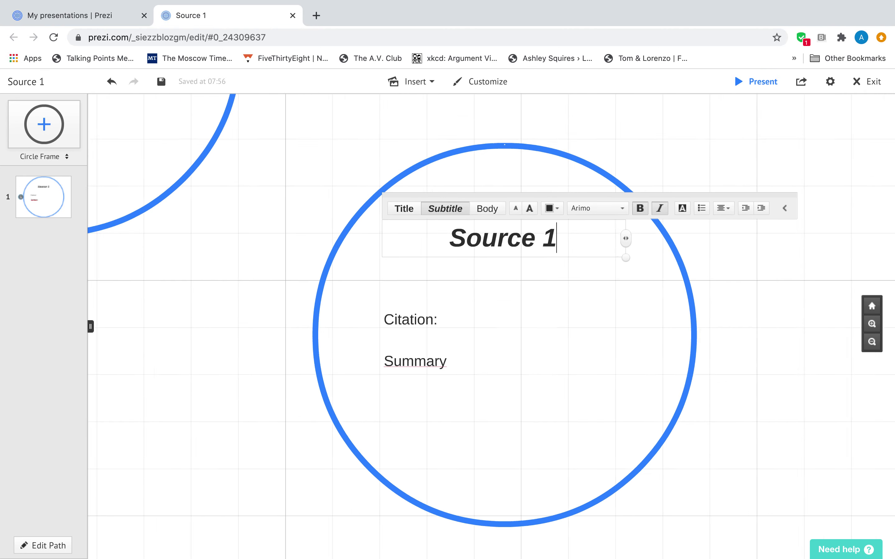
{"action": "key", "text": "BackSpace"}
{"action": "type", "text": "5"}
{"action": "left_click", "coordinate": [872, 341]}
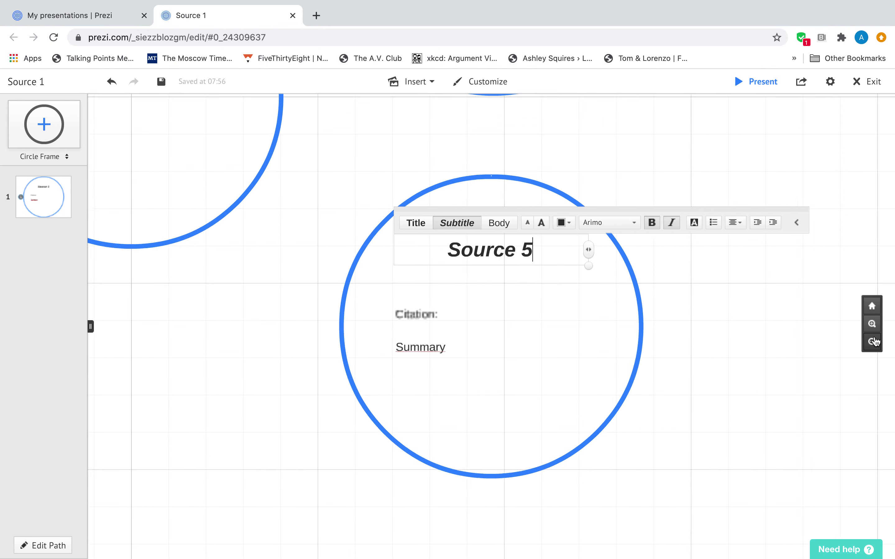
{"action": "key", "text": "super+v"}
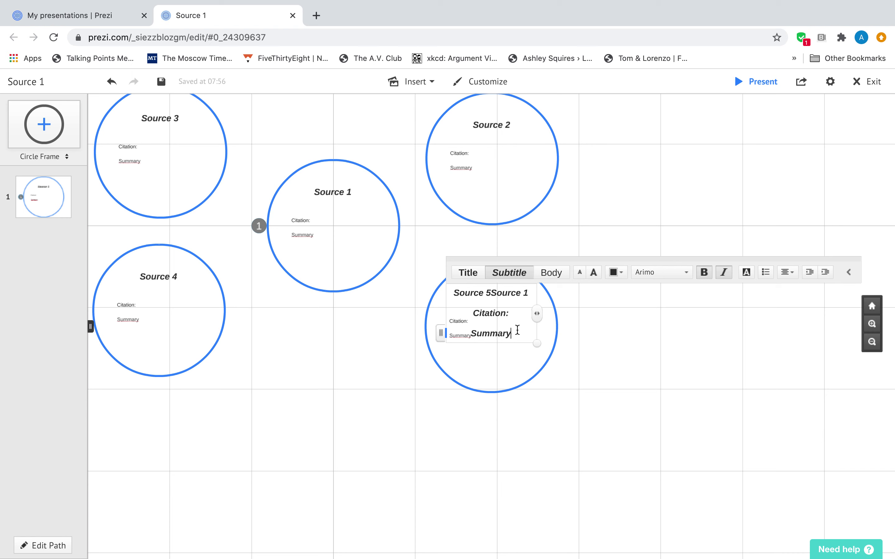
{"action": "left_click_drag", "start_coordinate": [517, 335], "coordinate": [495, 293]}
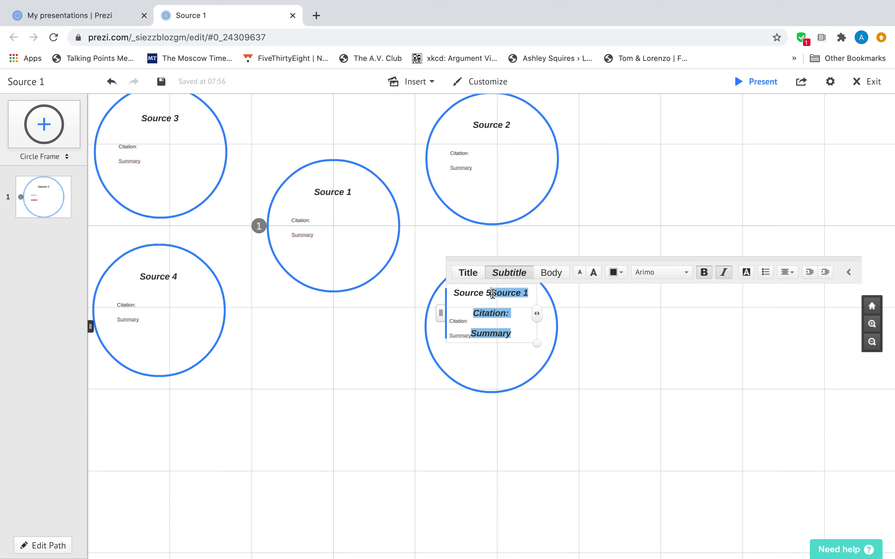
{"action": "key", "text": "BackSpace"}
{"action": "left_click", "coordinate": [576, 402]}
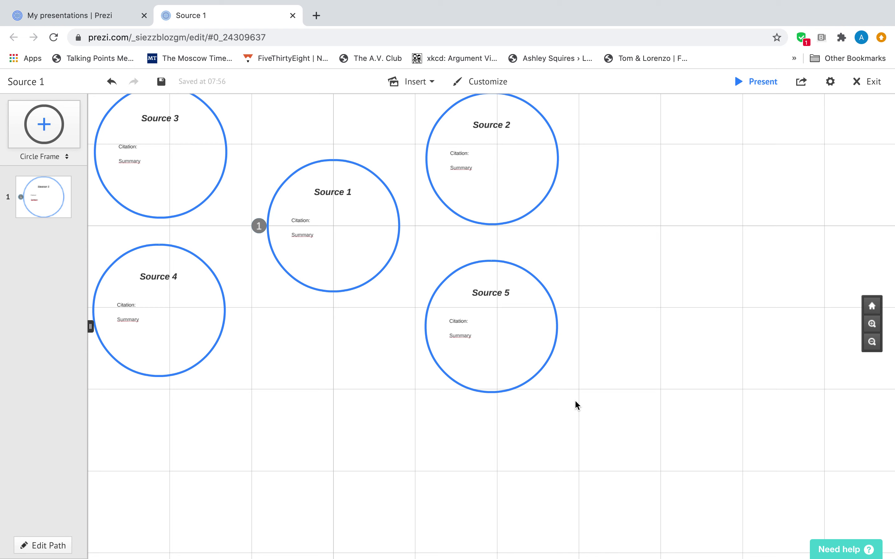
{"action": "left_click", "coordinate": [458, 443]}
{"action": "left_click", "coordinate": [331, 417]}
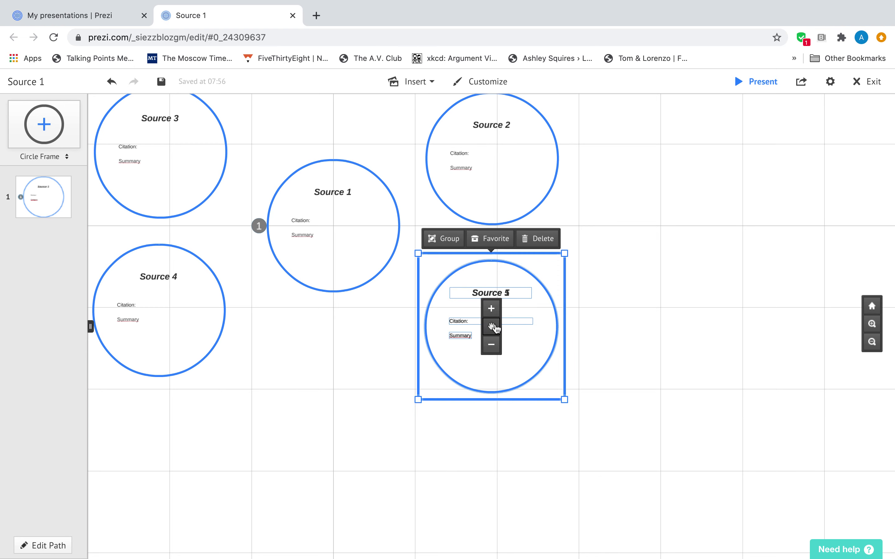
Paste another circle below Source 1 and retitle it 'Source 6'
{"action": "key", "text": "ctrl+v"}
{"action": "left_click_drag", "start_coordinate": [355, 396], "coordinate": [335, 402]}
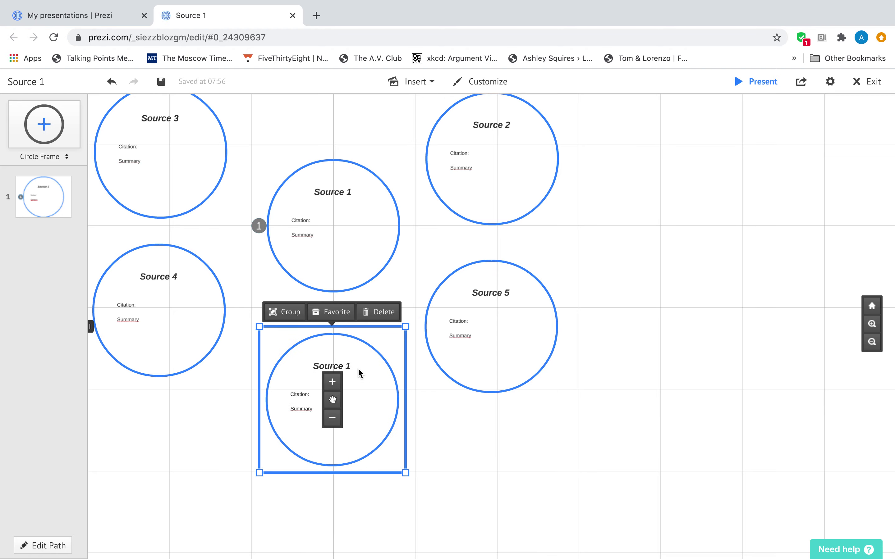
{"action": "left_click", "coordinate": [353, 365]}
{"action": "left_click", "coordinate": [350, 363]}
{"action": "key", "text": "BackSpace"}
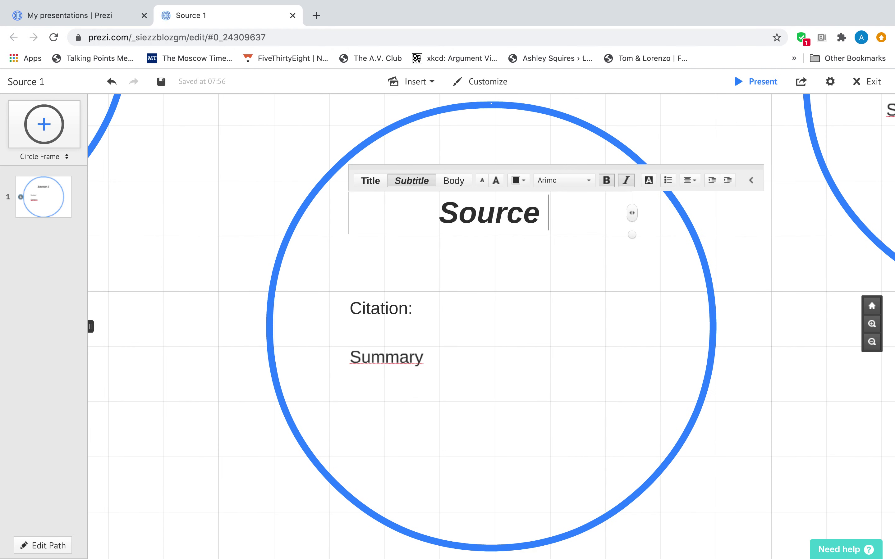
{"action": "type", "text": "6"}
{"action": "left_click", "coordinate": [872, 342]}
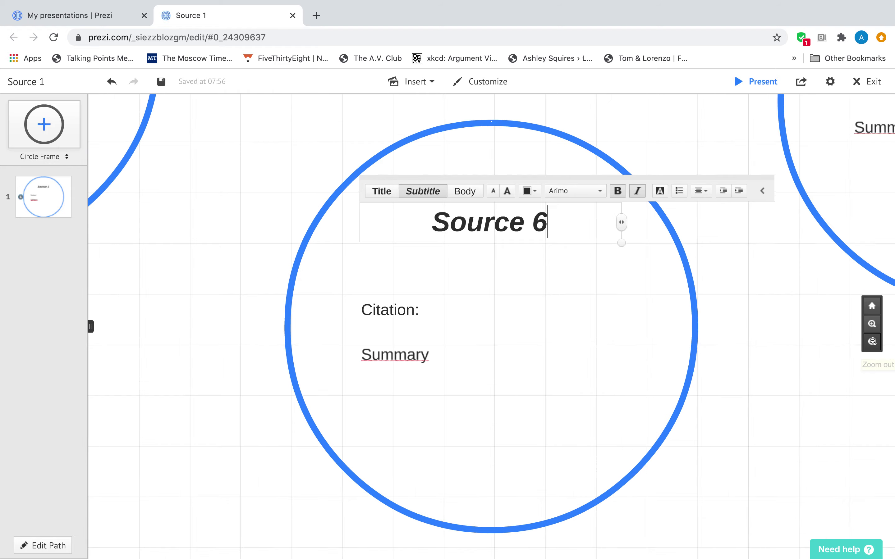
{"action": "left_click", "coordinate": [872, 342]}
{"action": "left_click", "coordinate": [872, 342]}
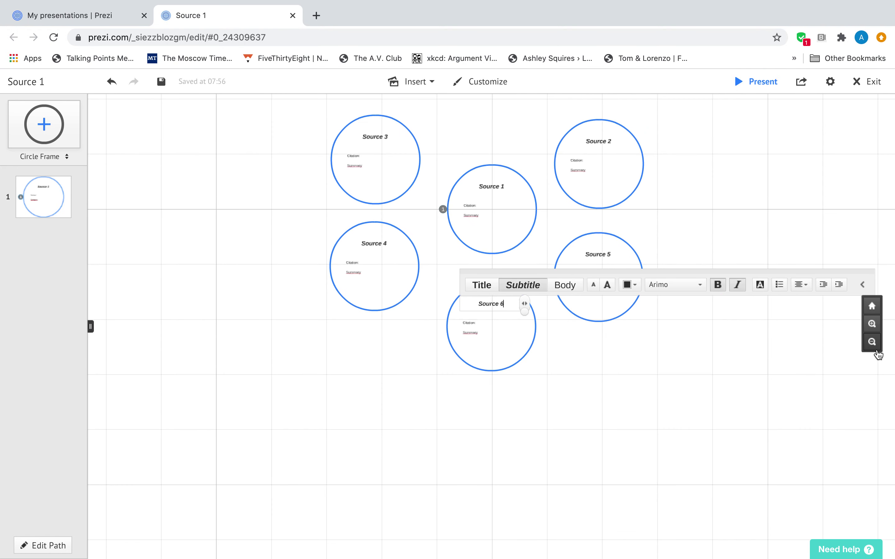
{"action": "scroll", "coordinate": [666, 407], "scroll_direction": "up", "scroll_amount": 3}
{"action": "scroll", "coordinate": [655, 451], "scroll_direction": "down", "scroll_amount": 1}
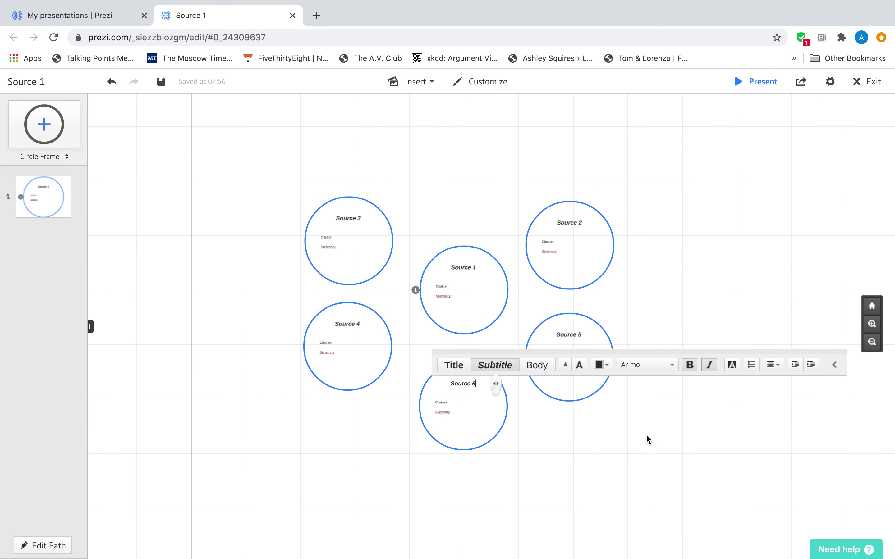
{"action": "left_click", "coordinate": [662, 239]}
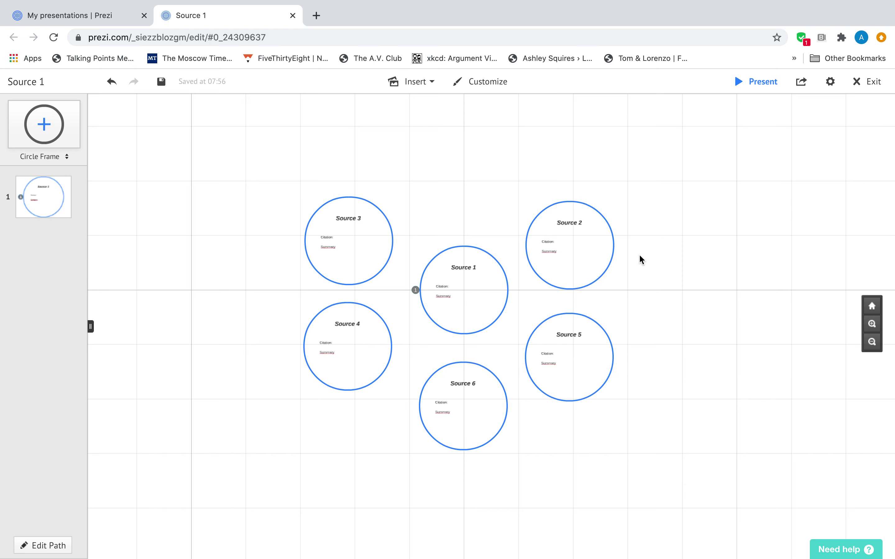
{"action": "double_click", "coordinate": [589, 283]}
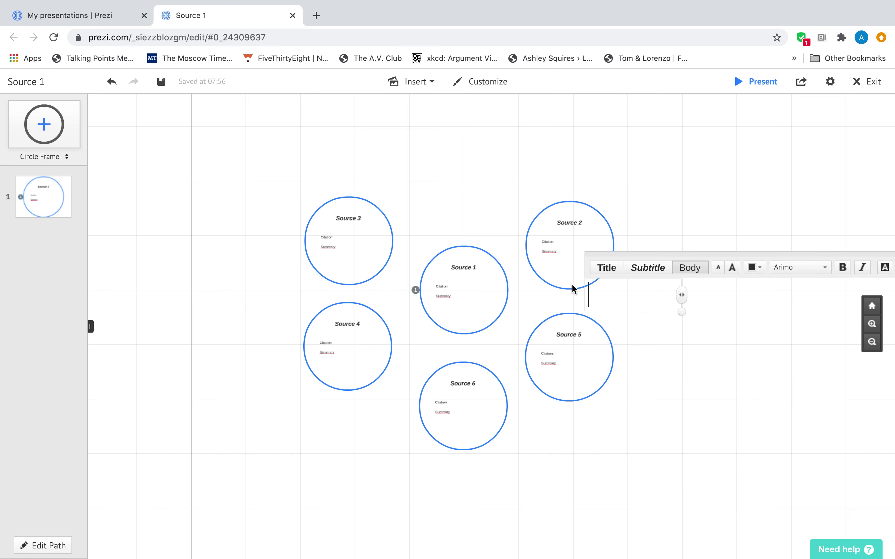
{"action": "left_click", "coordinate": [563, 287]}
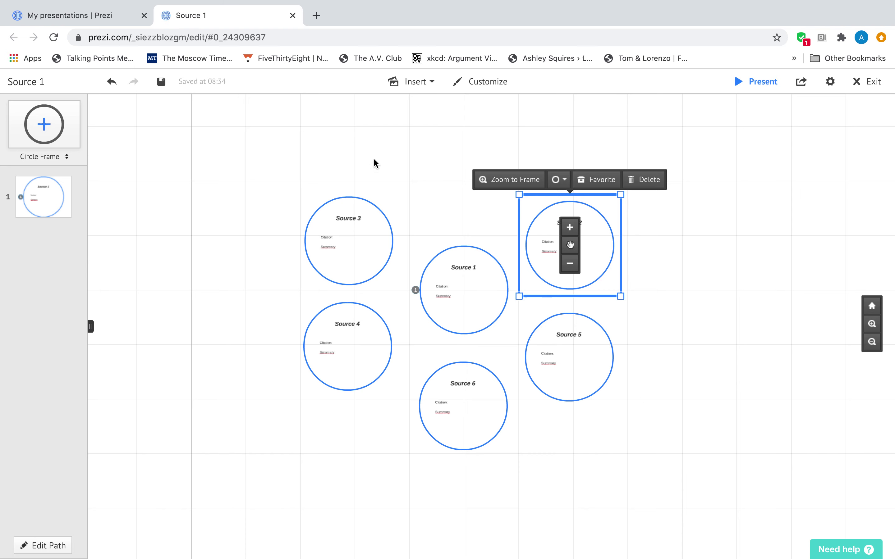
{"action": "left_click", "coordinate": [418, 147]}
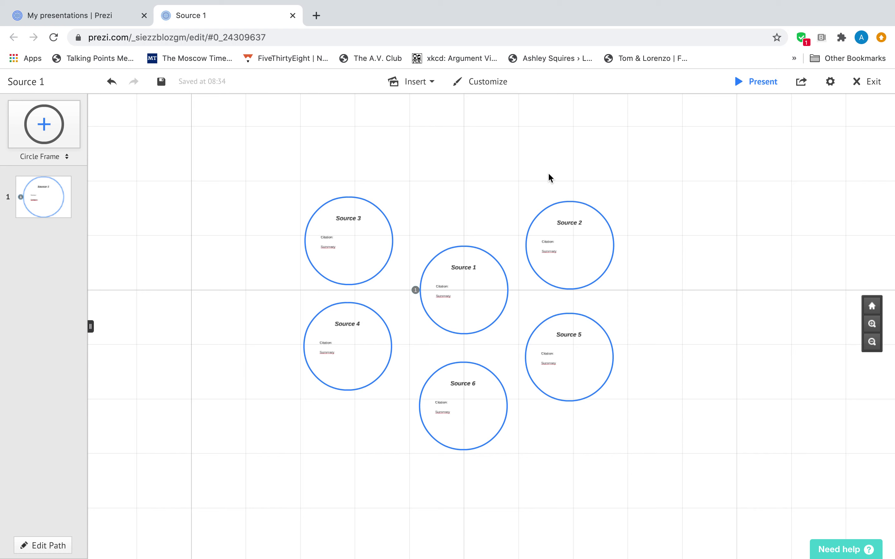
Move Source 3 further left and Source 1 up and to the left
{"action": "left_click", "coordinate": [390, 228]}
{"action": "left_click", "coordinate": [429, 244]}
{"action": "left_click", "coordinate": [391, 232]}
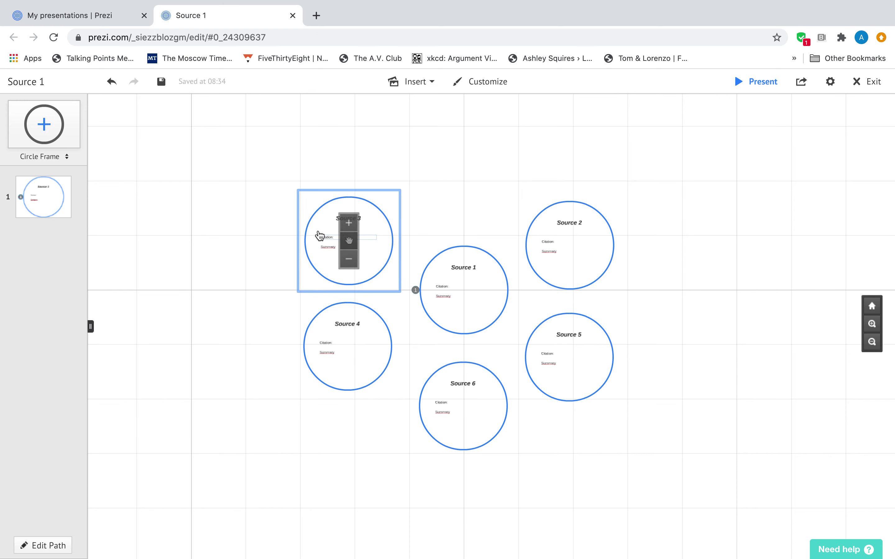
{"action": "left_click_drag", "start_coordinate": [350, 242], "coordinate": [206, 244]}
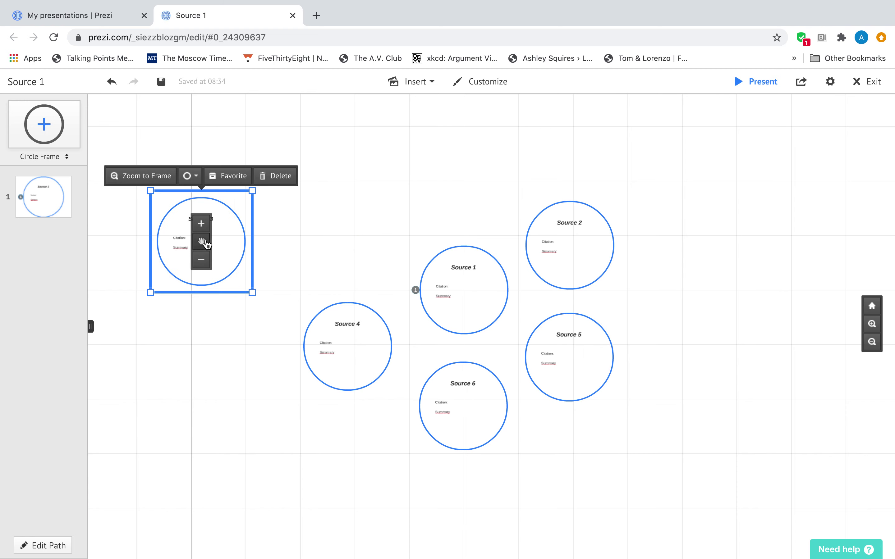
{"action": "left_click", "coordinate": [473, 246]}
{"action": "left_click_drag", "start_coordinate": [467, 292], "coordinate": [313, 176]}
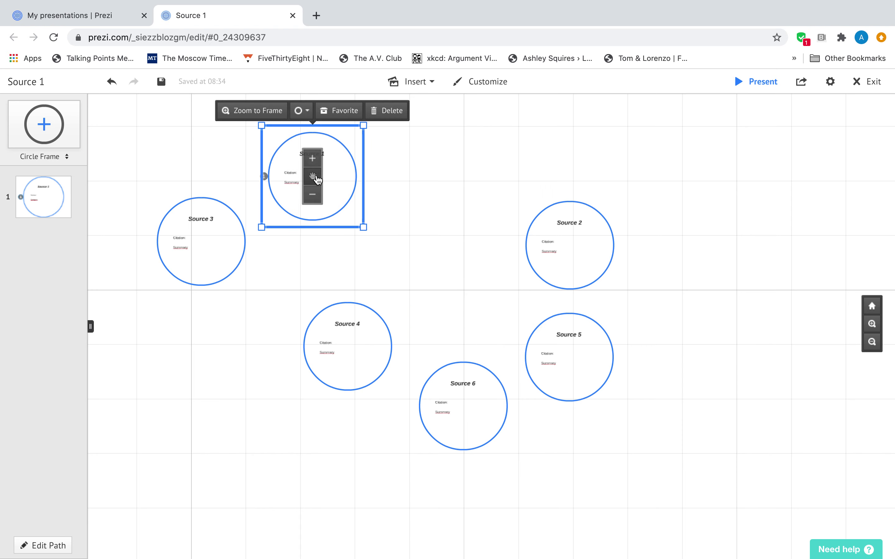
{"action": "left_click", "coordinate": [582, 202]}
Move the Source 2 circle up and to the right
{"action": "left_click", "coordinate": [583, 206]}
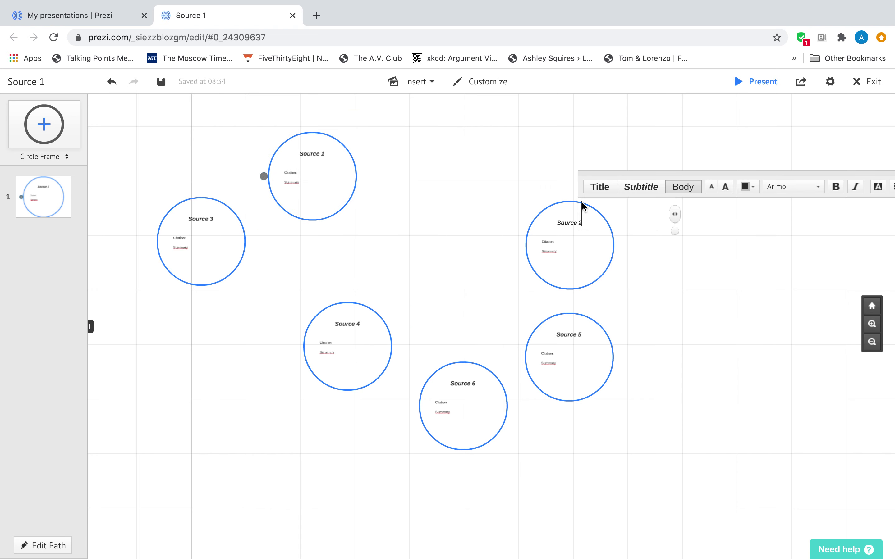
{"action": "left_click", "coordinate": [545, 208]}
{"action": "left_click", "coordinate": [535, 222]}
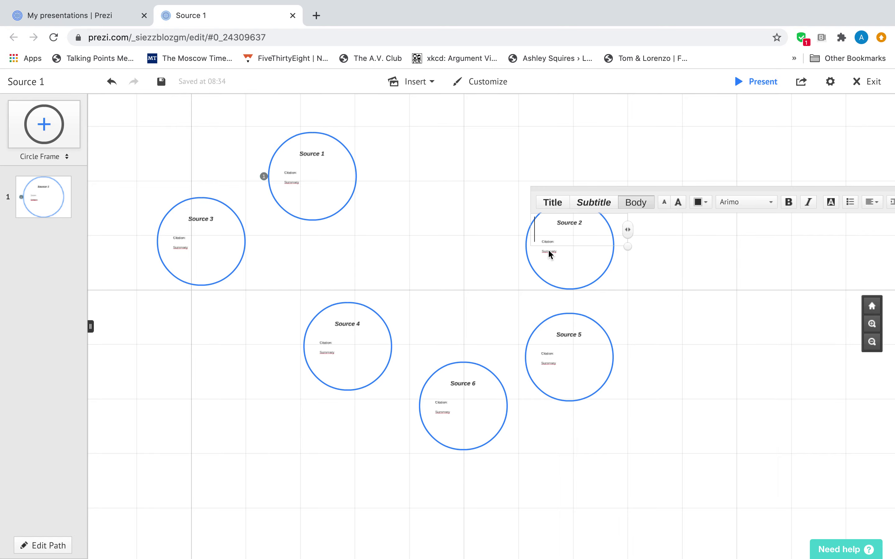
{"action": "left_click", "coordinate": [705, 346]}
{"action": "scroll", "coordinate": [705, 345], "scroll_direction": "up", "scroll_amount": 3}
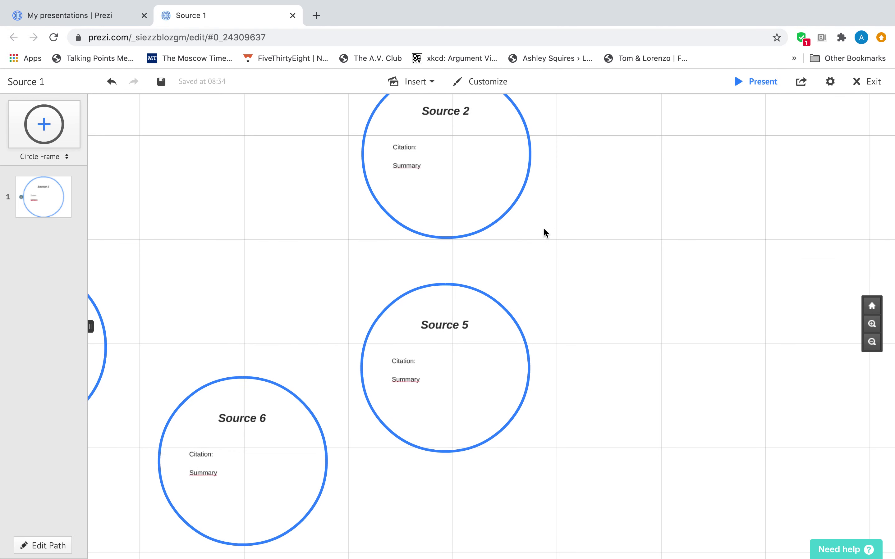
{"action": "scroll", "coordinate": [525, 222], "scroll_direction": "down", "scroll_amount": 5}
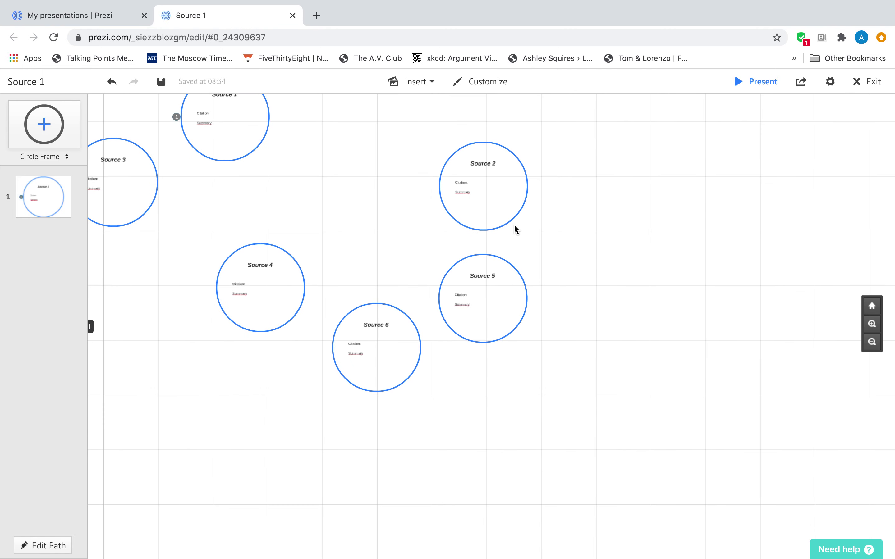
{"action": "left_click", "coordinate": [512, 223]}
{"action": "left_click_drag", "start_coordinate": [485, 189], "coordinate": [618, 162]}
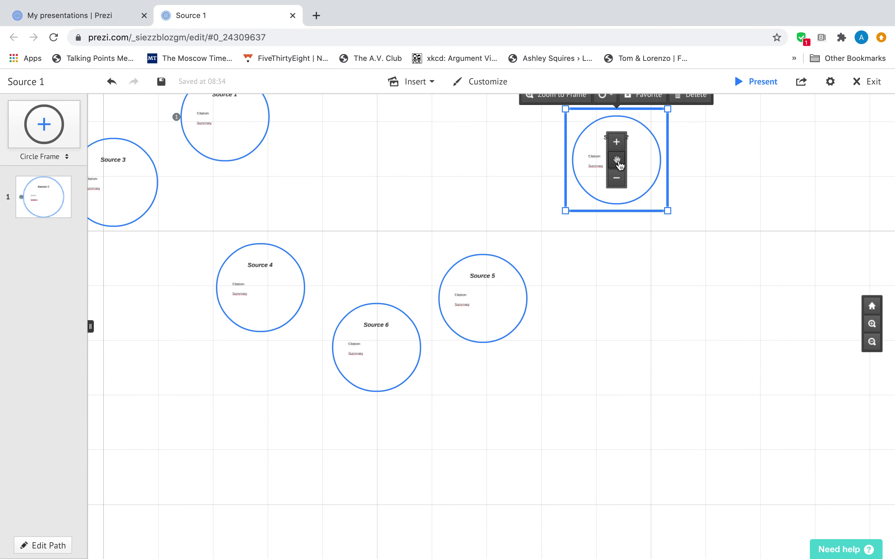
Shift Sources 5 and 6 up and right beneath Source 2, and move Source 4 lower
{"action": "left_click", "coordinate": [525, 287]}
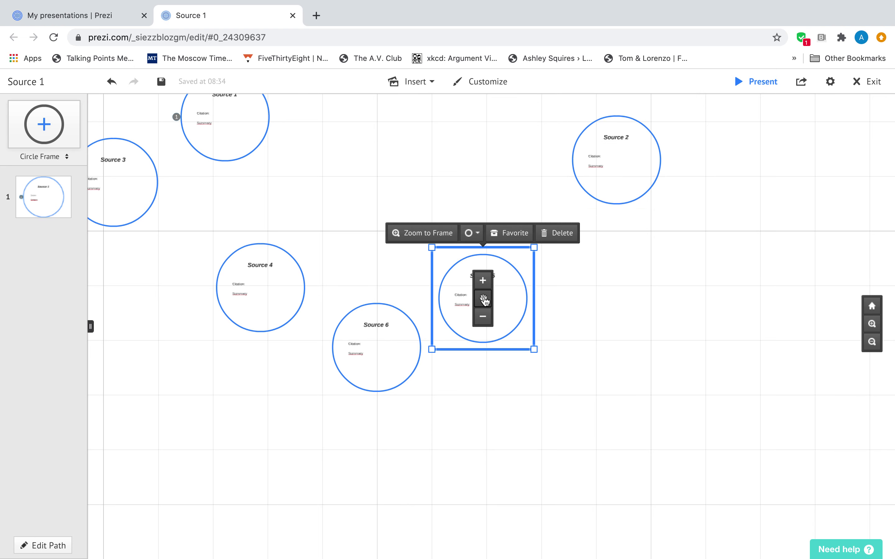
{"action": "left_click_drag", "start_coordinate": [483, 299], "coordinate": [674, 255]}
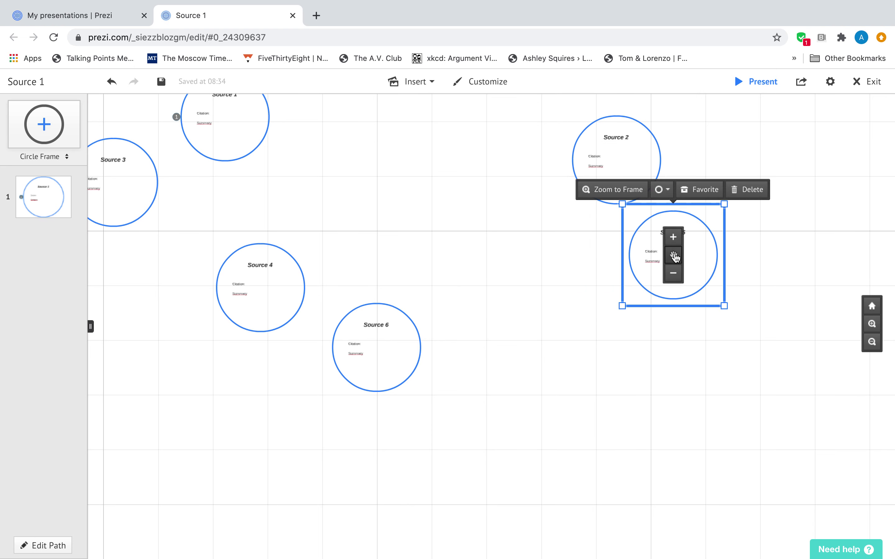
{"action": "left_click", "coordinate": [387, 303]}
{"action": "left_click_drag", "start_coordinate": [376, 351], "coordinate": [547, 267]}
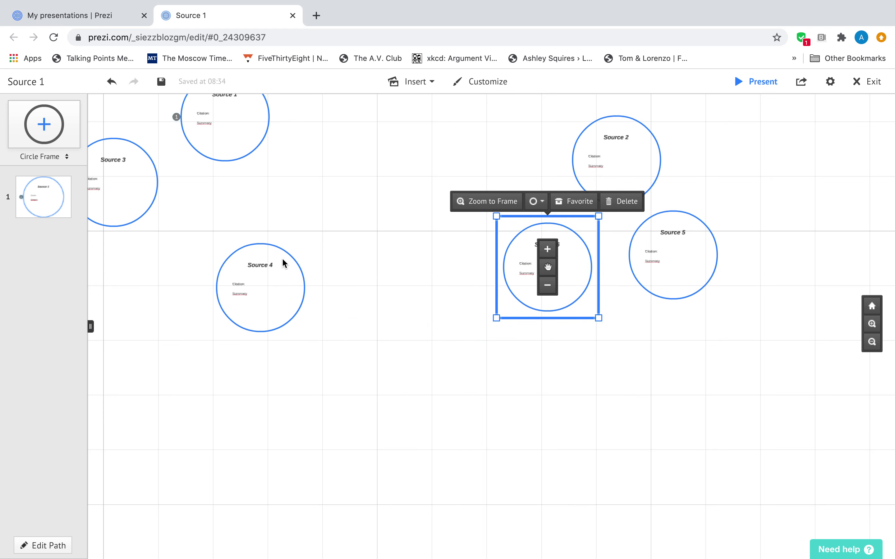
{"action": "left_click", "coordinate": [284, 249]}
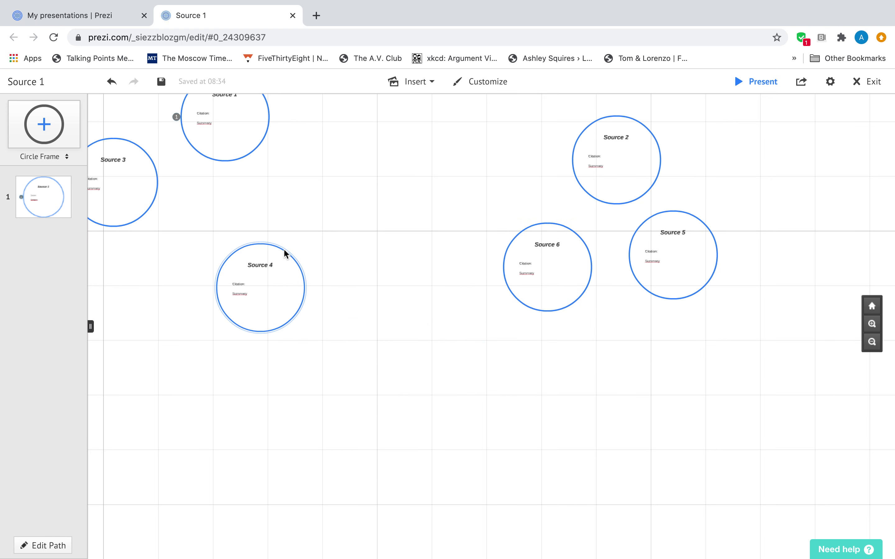
{"action": "left_click", "coordinate": [284, 248]}
{"action": "left_click_drag", "start_coordinate": [261, 287], "coordinate": [254, 408]}
Paste a copy of the Source 1 circle to the right of Source 4, titled 'Source 7'
{"action": "left_click", "coordinate": [384, 381]}
{"action": "key", "text": "ctrl+v"}
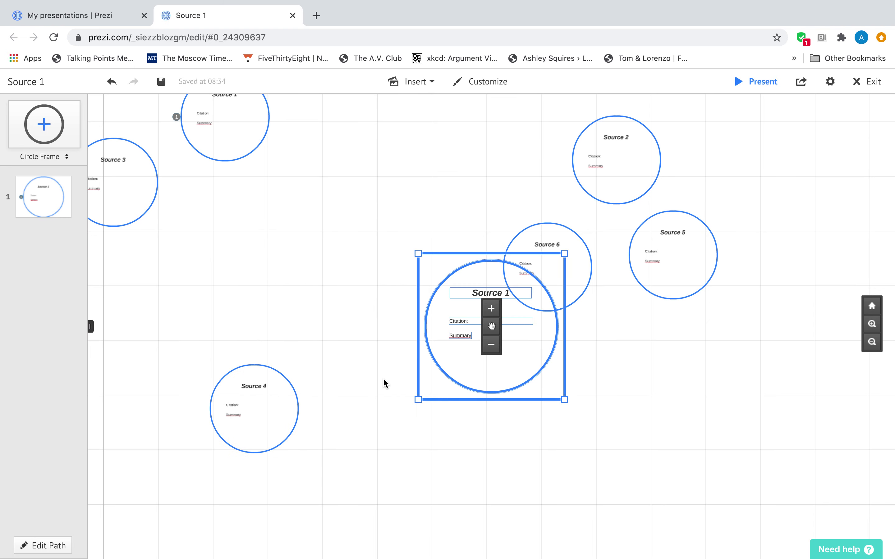
{"action": "left_click_drag", "start_coordinate": [491, 328], "coordinate": [378, 392]}
{"action": "left_click_drag", "start_coordinate": [448, 459], "coordinate": [428, 439]}
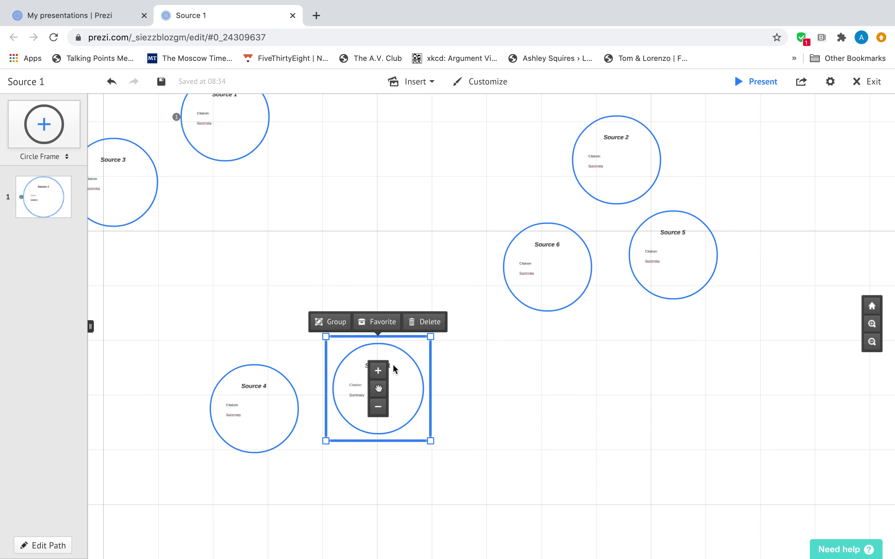
{"action": "left_click", "coordinate": [492, 373]}
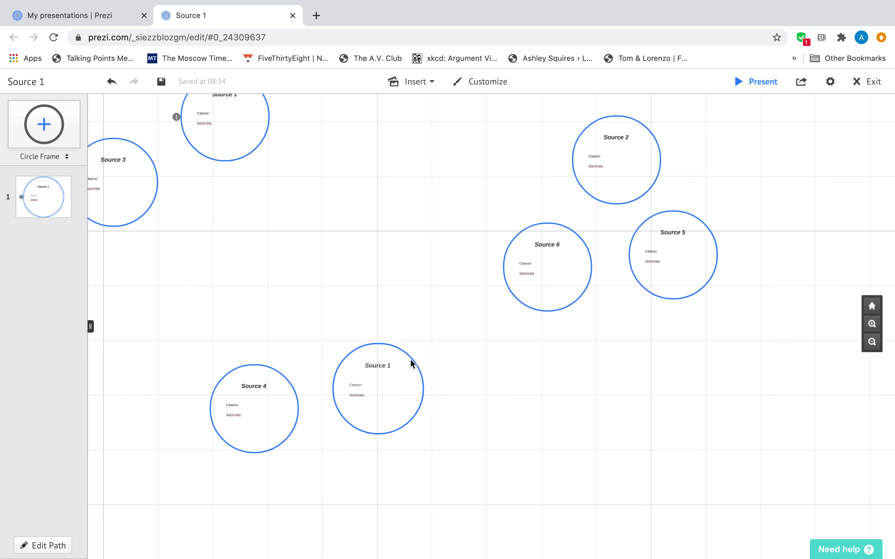
{"action": "left_click", "coordinate": [383, 366]}
{"action": "left_click", "coordinate": [504, 397]}
{"action": "scroll", "coordinate": [401, 370], "scroll_direction": "up", "scroll_amount": 5}
{"action": "left_click", "coordinate": [378, 362]}
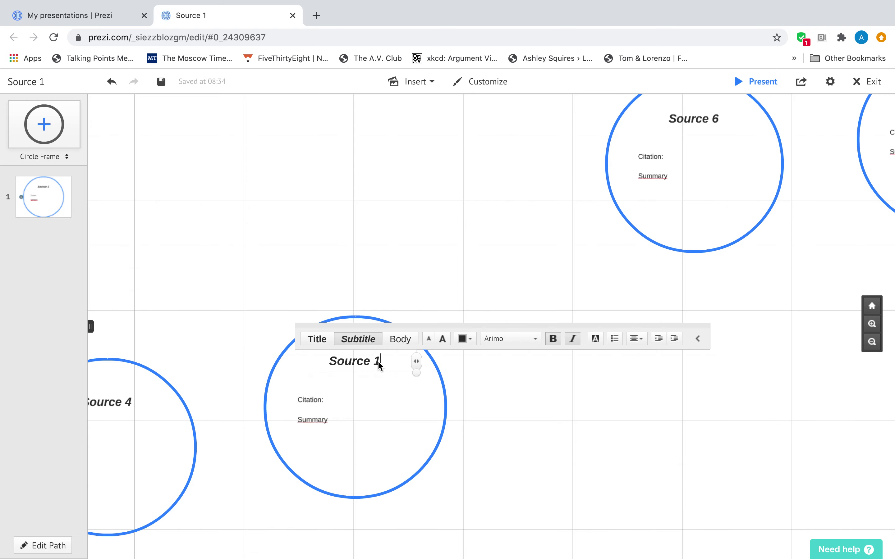
{"action": "left_click", "coordinate": [619, 458]}
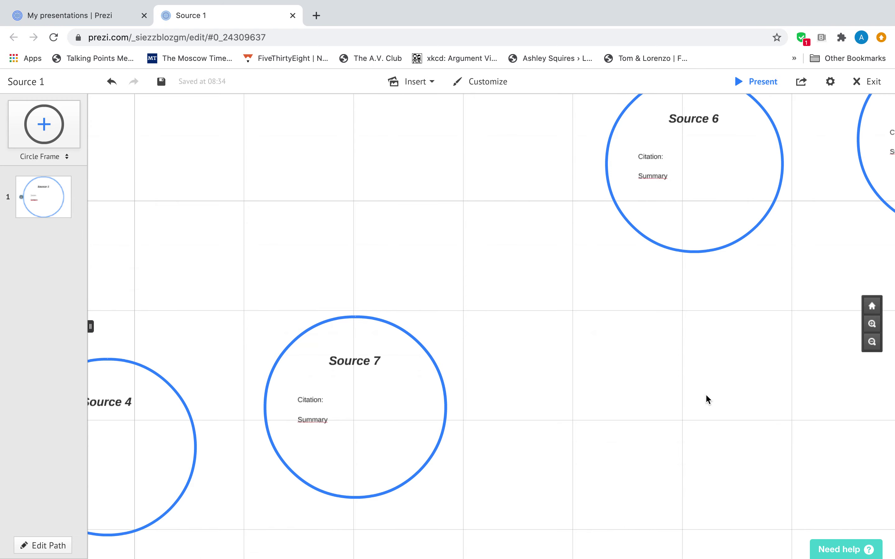
{"action": "left_click", "coordinate": [871, 341]}
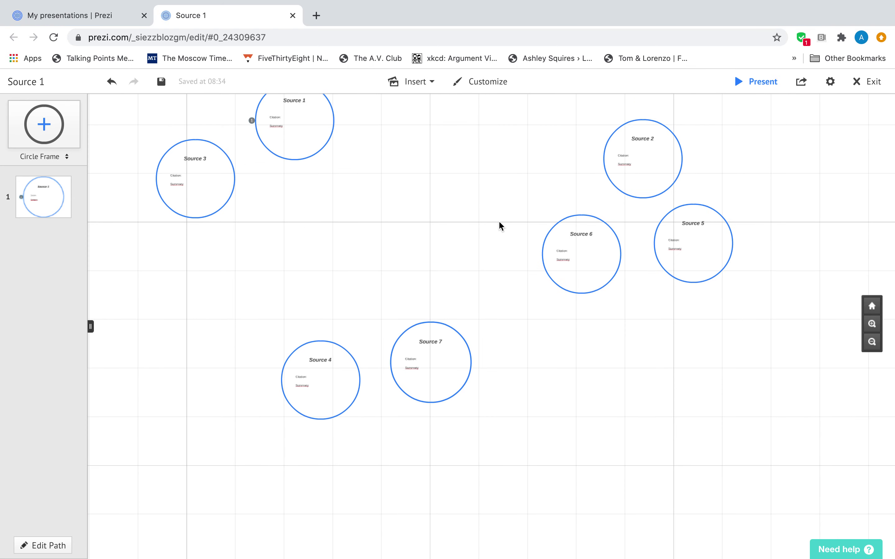
{"action": "left_click_drag", "start_coordinate": [443, 204], "coordinate": [500, 293]}
Draw a bracket frame and fit it around Sources 1 and 3
{"action": "left_click", "coordinate": [62, 159]}
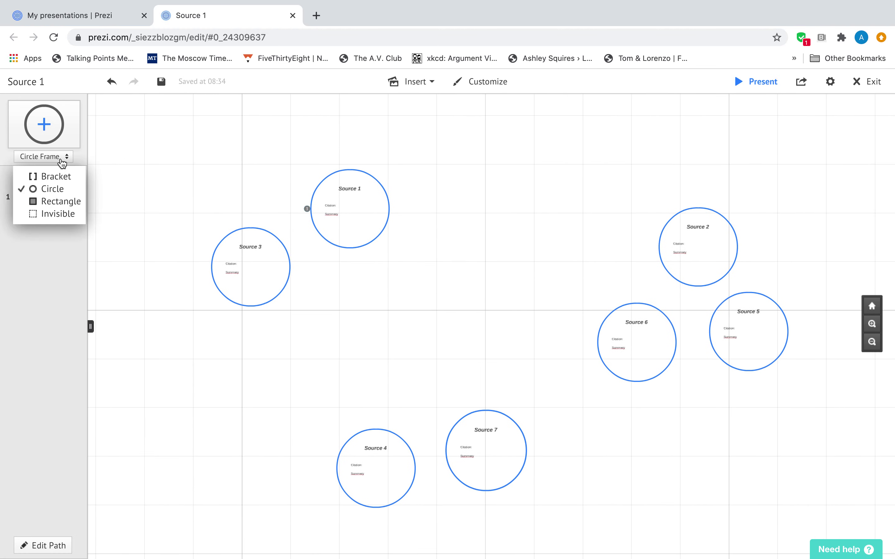
{"action": "left_click", "coordinate": [69, 176]}
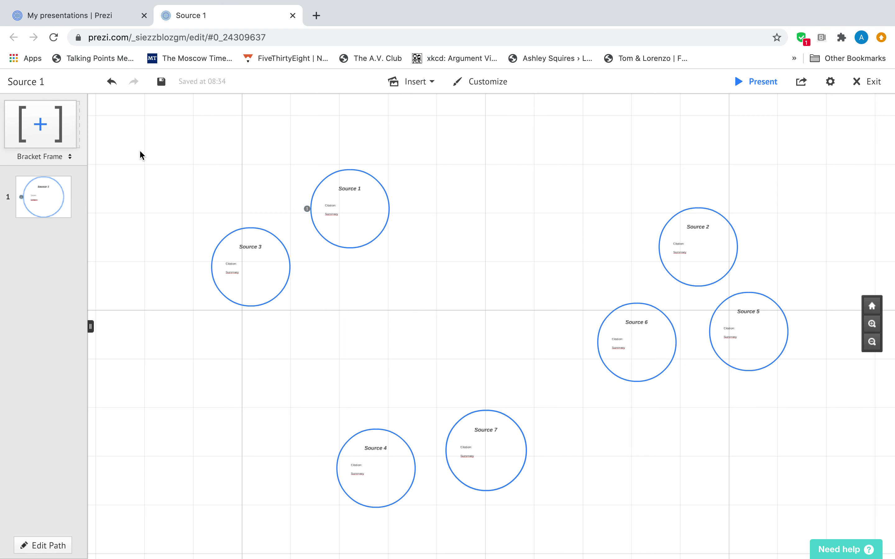
{"action": "left_click_drag", "start_coordinate": [42, 111], "coordinate": [190, 169]}
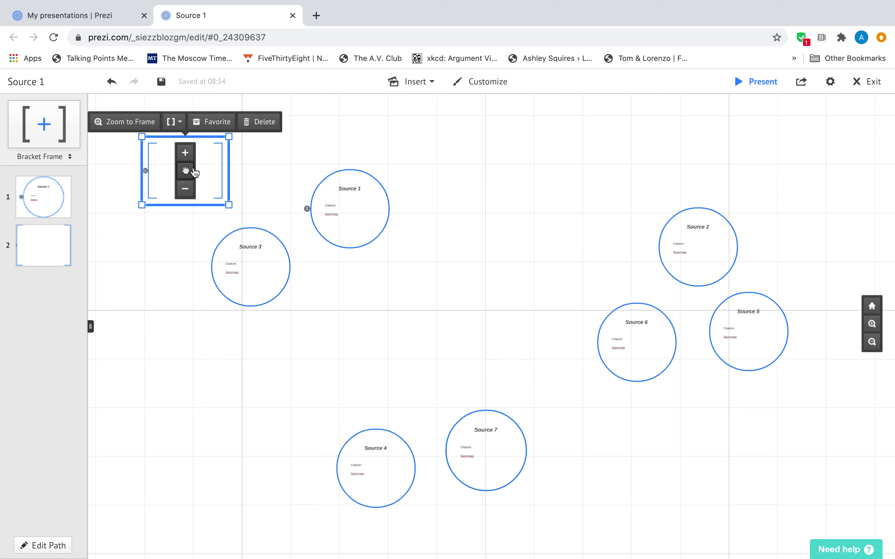
{"action": "left_click_drag", "start_coordinate": [229, 204], "coordinate": [400, 301]}
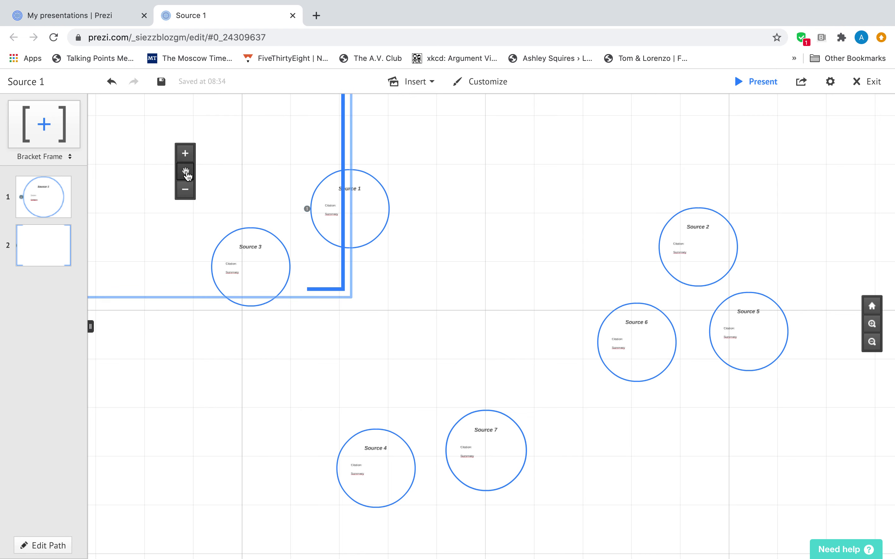
{"action": "left_click_drag", "start_coordinate": [187, 174], "coordinate": [319, 244]}
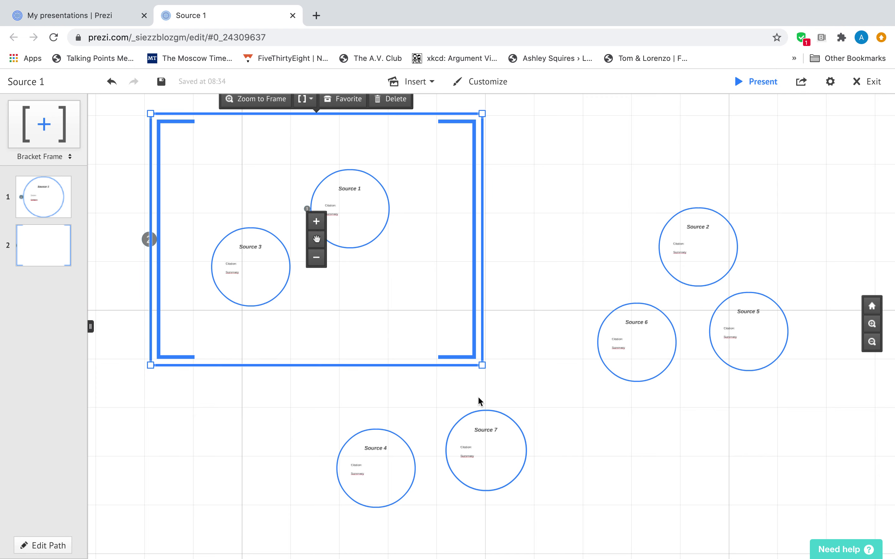
{"action": "left_click_drag", "start_coordinate": [481, 366], "coordinate": [455, 345]}
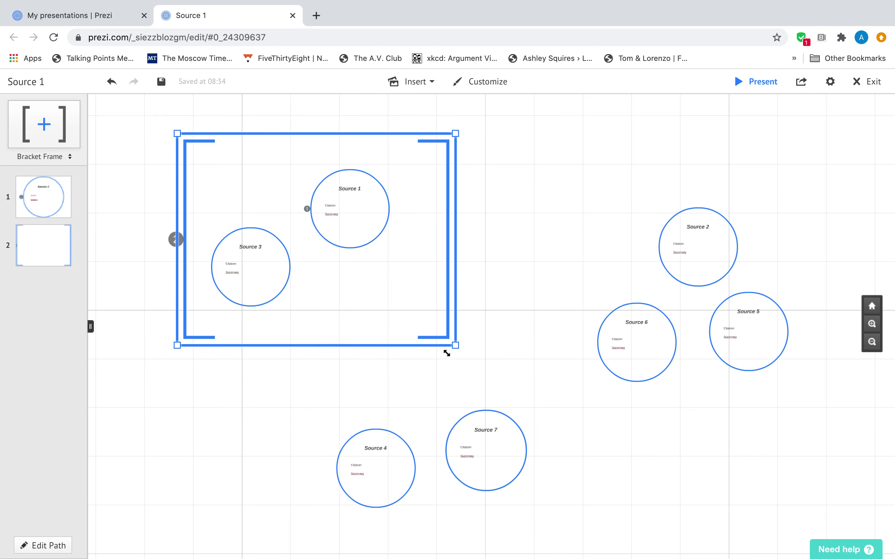
{"action": "left_click_drag", "start_coordinate": [322, 245], "coordinate": [315, 243]}
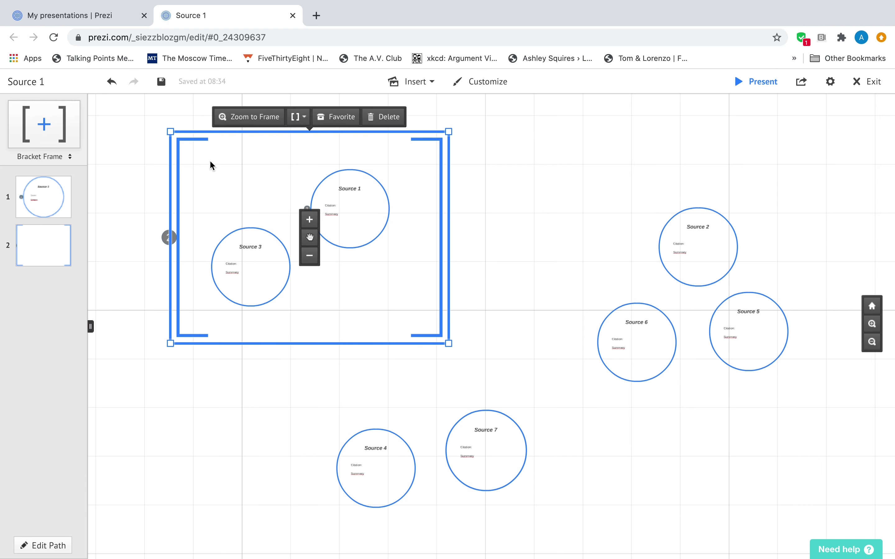
{"action": "left_click", "coordinate": [121, 185]}
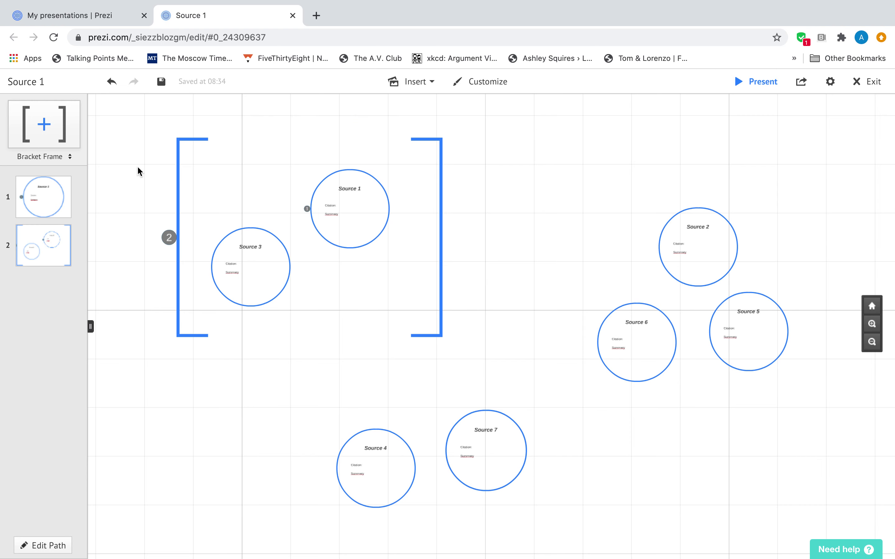
Label the bracket 'Position 1' with smaller body text 'Description', then drag out a second bracket
{"action": "left_click", "coordinate": [199, 159]}
{"action": "left_click", "coordinate": [227, 149]}
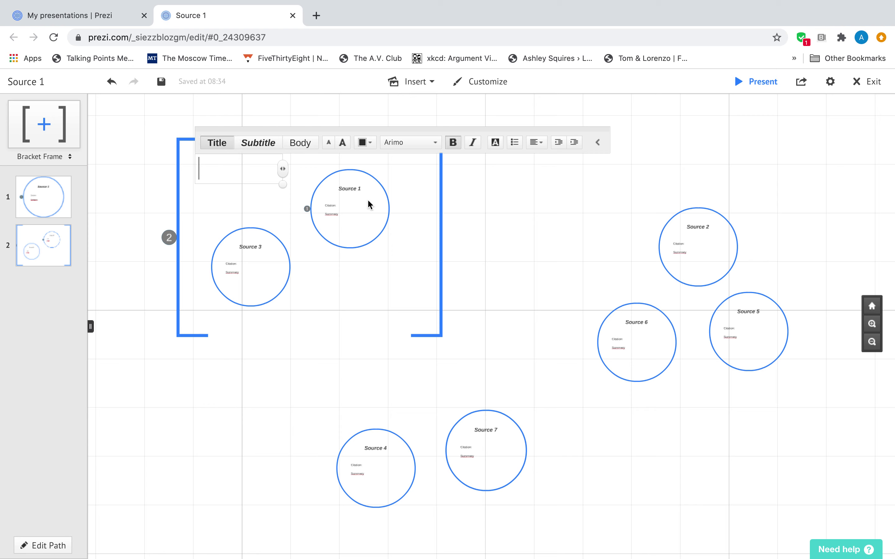
{"action": "type", "text": "Position 1"}
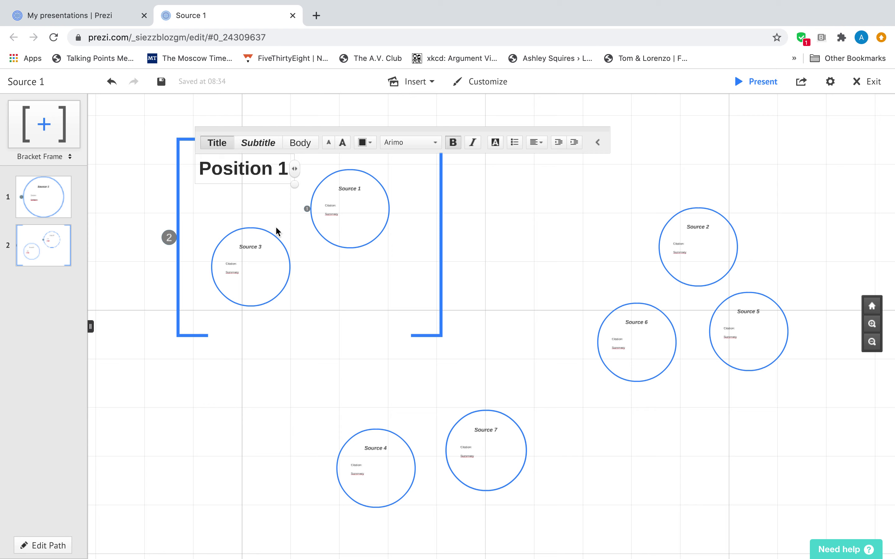
{"action": "left_click", "coordinate": [200, 188]}
{"action": "left_click", "coordinate": [299, 174]}
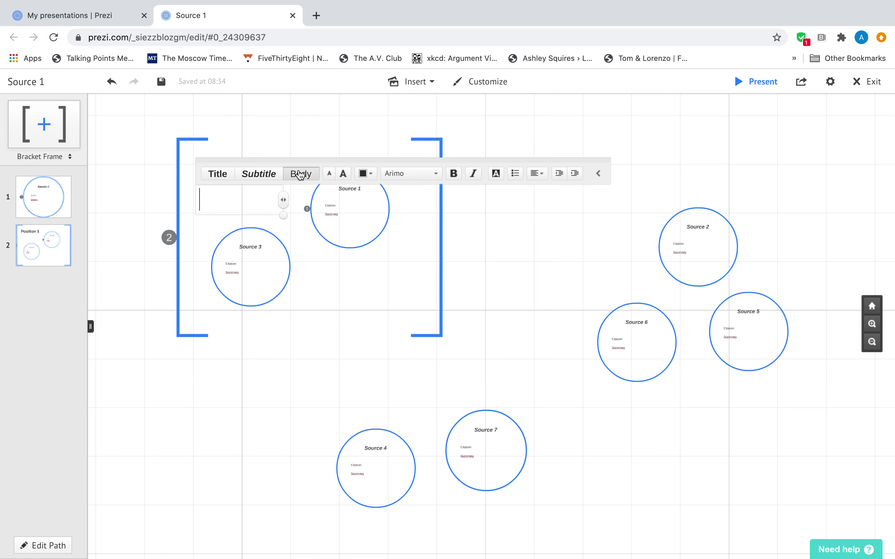
{"action": "type", "text": "Summary"}
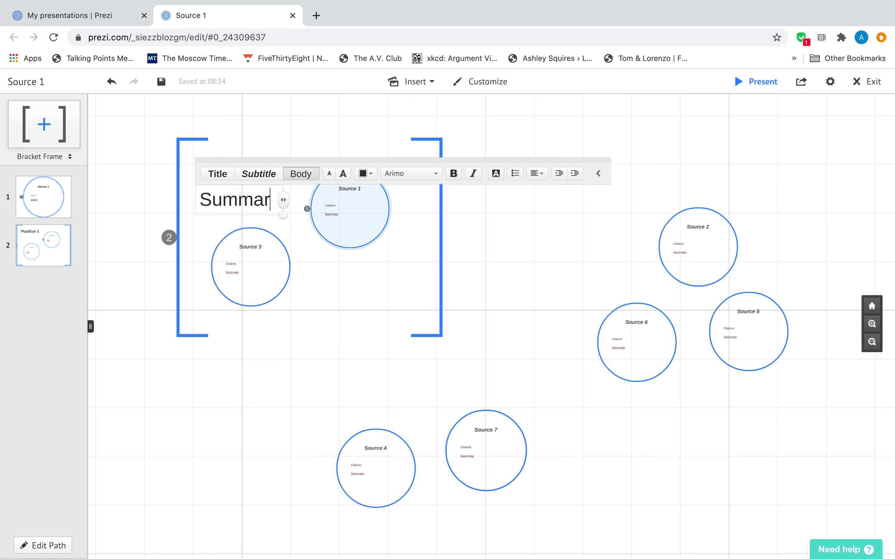
{"action": "key", "text": "BackSpace"}
{"action": "key", "text": "BackSpace"}
{"action": "key", "text": "BackSpace"}
{"action": "key", "text": "BackSpace"}
{"action": "key", "text": "BackSpace"}
{"action": "key", "text": "BackSpace"}
{"action": "key", "text": "BackSpace"}
{"action": "type", "text": "De"}
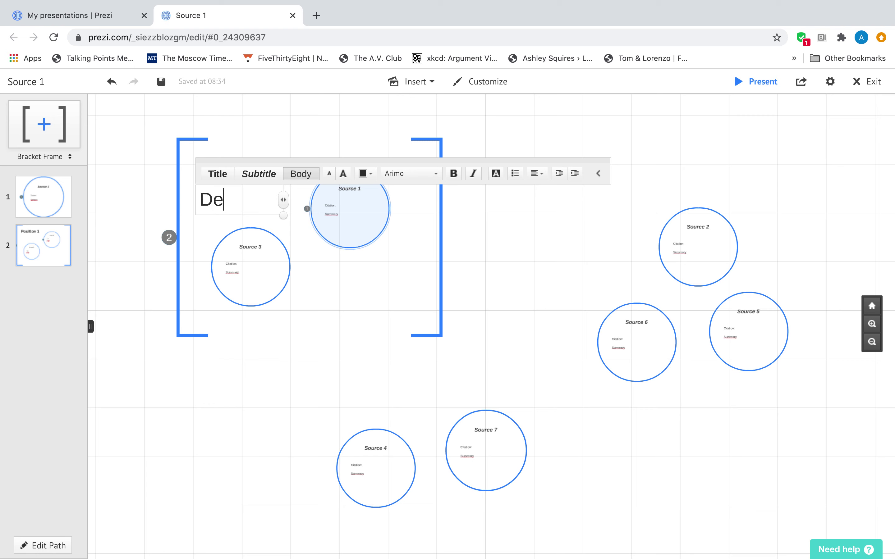
{"action": "type", "text": "scription"}
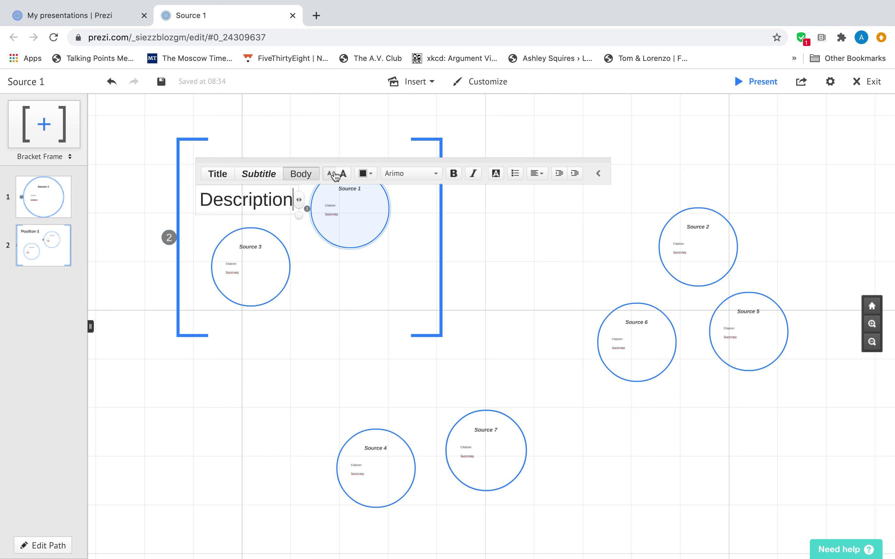
{"action": "left_click_drag", "start_coordinate": [290, 200], "coordinate": [201, 203]}
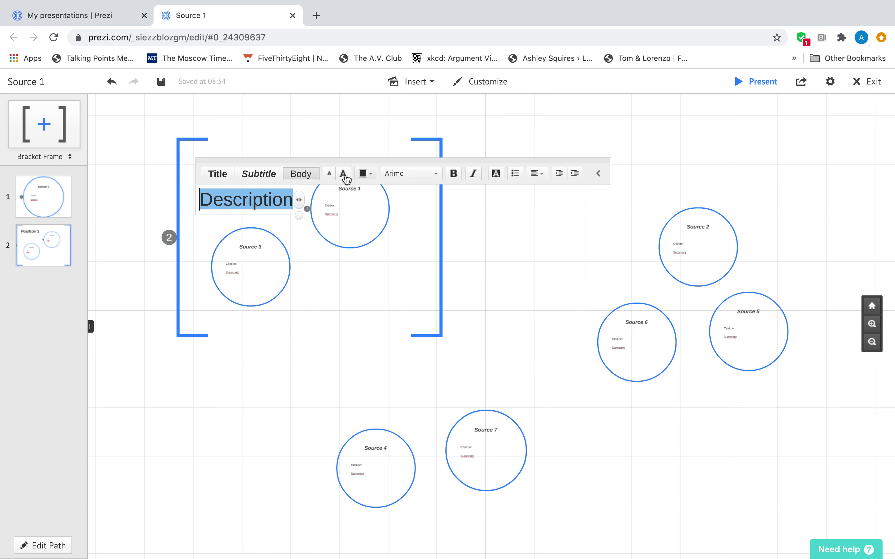
{"action": "left_click", "coordinate": [330, 174]}
{"action": "left_click", "coordinate": [329, 174]}
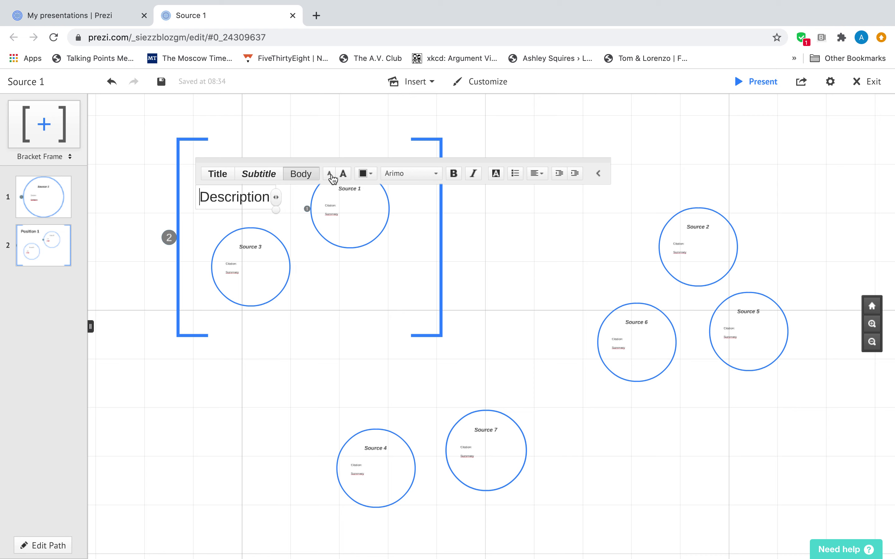
{"action": "left_click", "coordinate": [497, 258]}
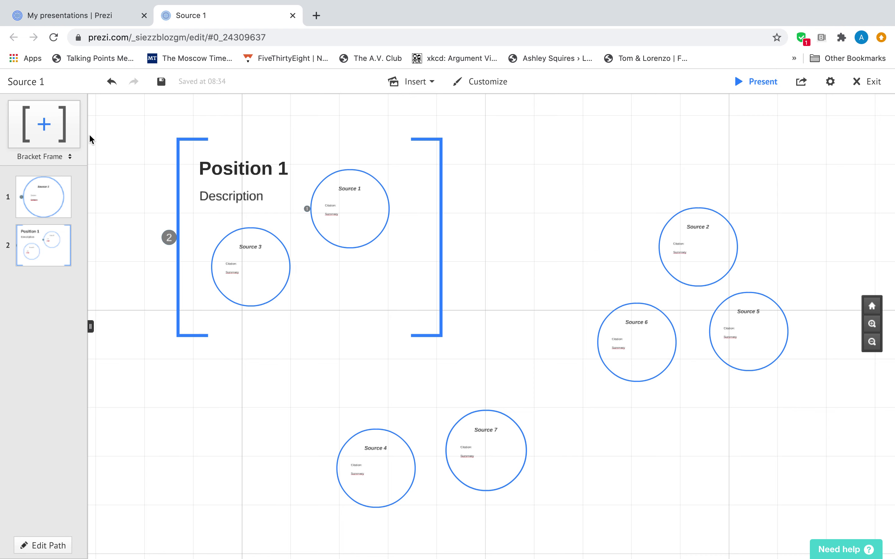
{"action": "left_click_drag", "start_coordinate": [59, 125], "coordinate": [585, 203]}
Enlarge the new bracket frame and fit it around Sources 2, 5 and 6
{"action": "left_click_drag", "start_coordinate": [626, 243], "coordinate": [735, 365]}
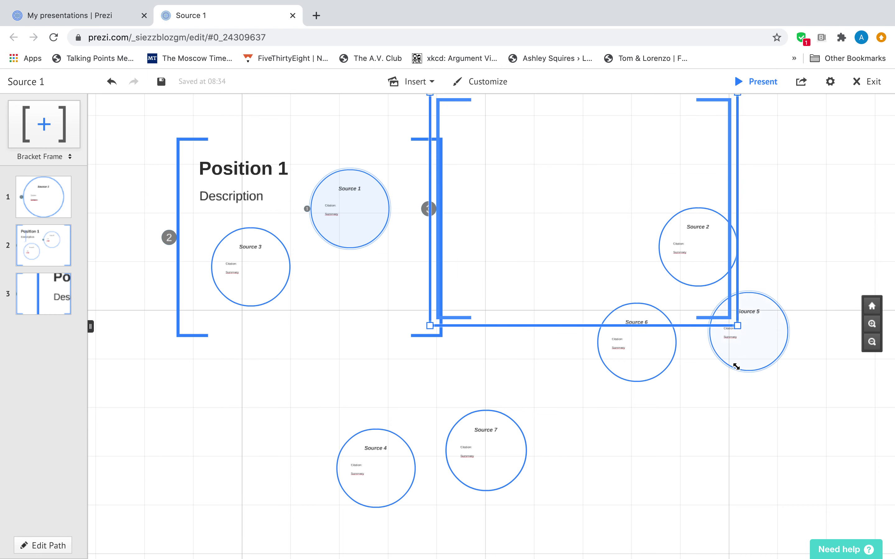
{"action": "left_click_drag", "start_coordinate": [588, 207], "coordinate": [716, 299]}
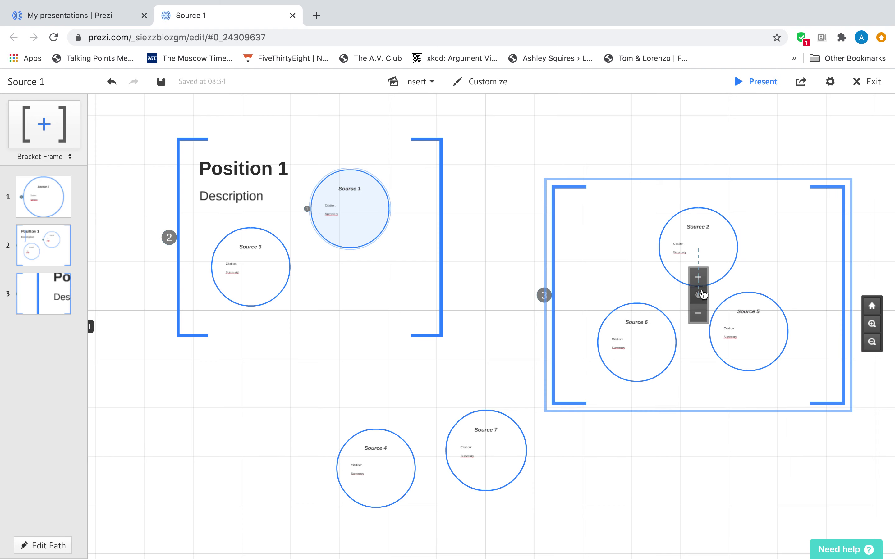
{"action": "left_click", "coordinate": [569, 206]}
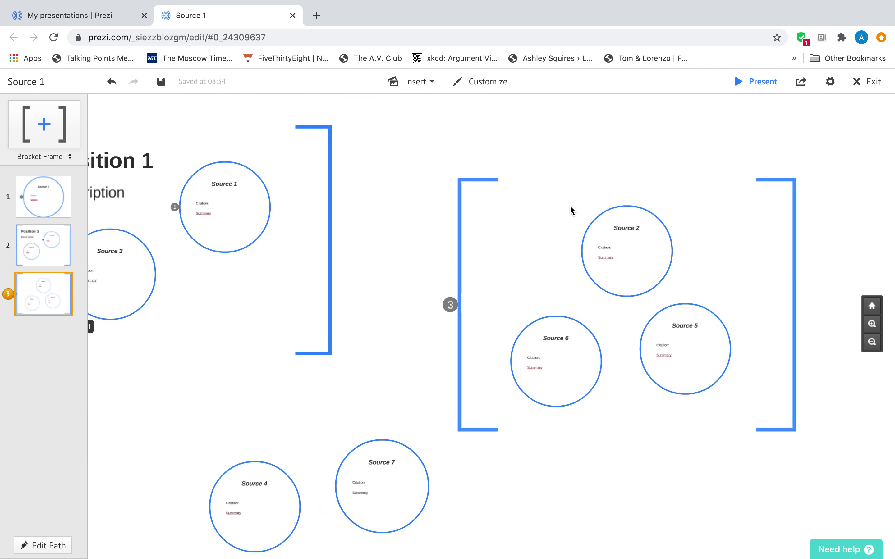
Title the bracket 'Position 2' and add a body-text 'Description' line just below
{"action": "left_click", "coordinate": [244, 163]}
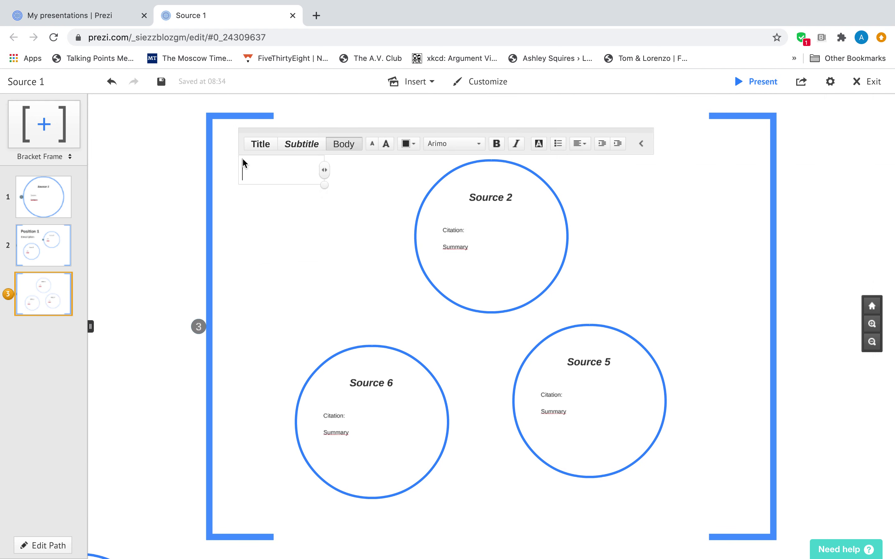
{"action": "left_click", "coordinate": [260, 145]}
{"action": "type", "text": "Position 2"}
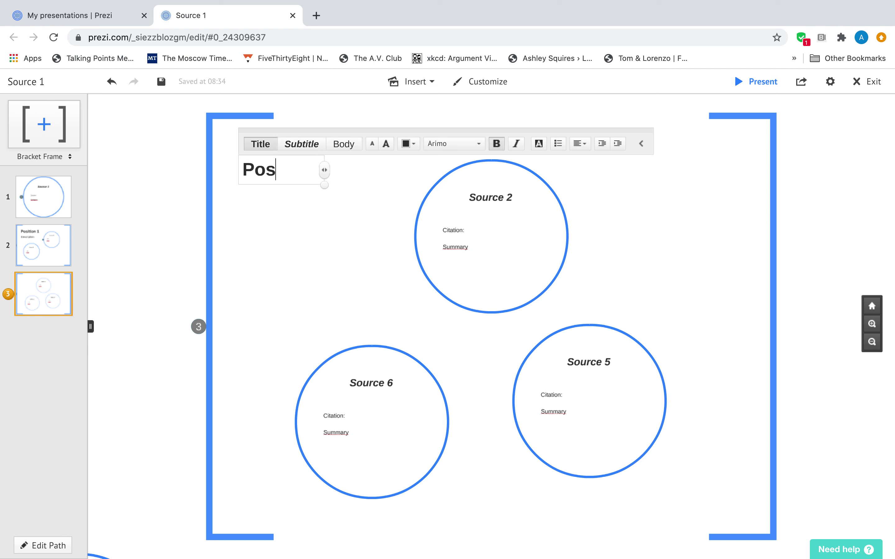
{"action": "left_click", "coordinate": [241, 204]}
{"action": "left_click", "coordinate": [241, 204]}
{"action": "left_click", "coordinate": [344, 187]}
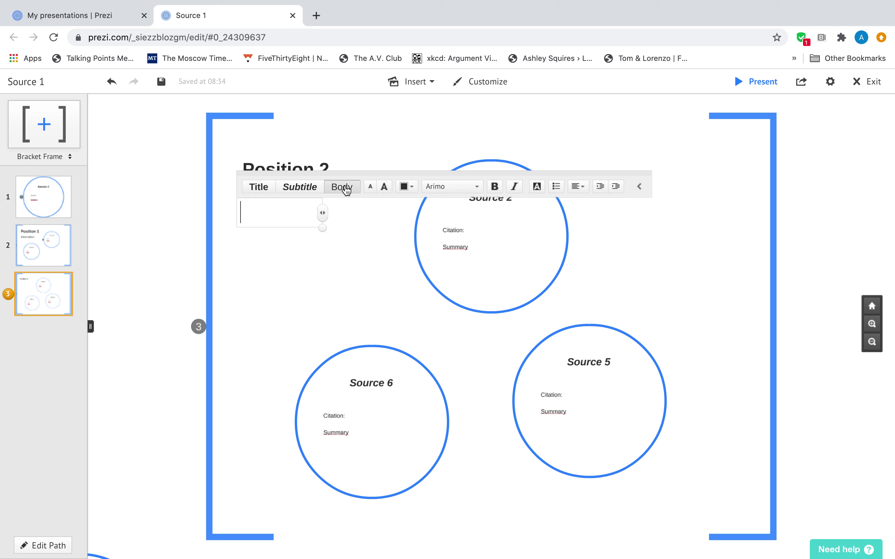
{"action": "type", "text": "Descriptio"}
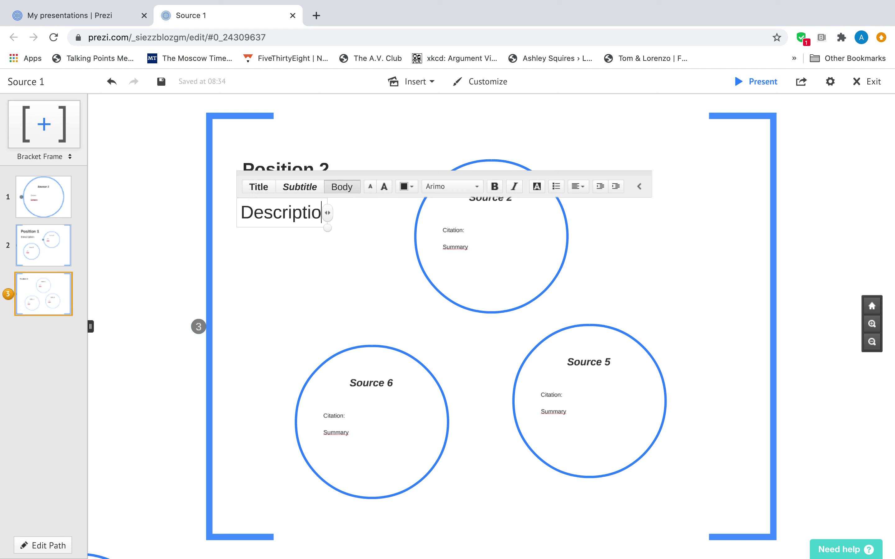
{"action": "type", "text": "n"}
{"action": "left_click", "coordinate": [357, 249]}
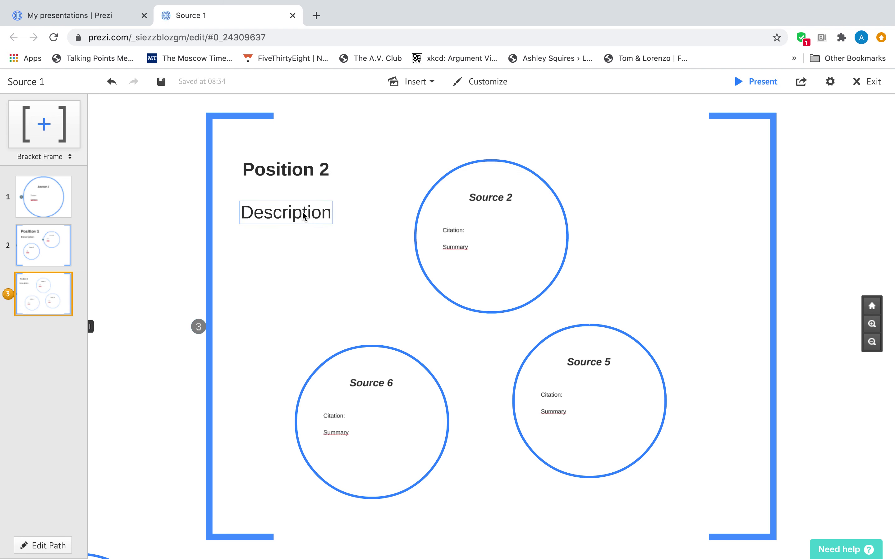
{"action": "left_click", "coordinate": [303, 216]}
{"action": "left_click_drag", "start_coordinate": [298, 216], "coordinate": [296, 211]}
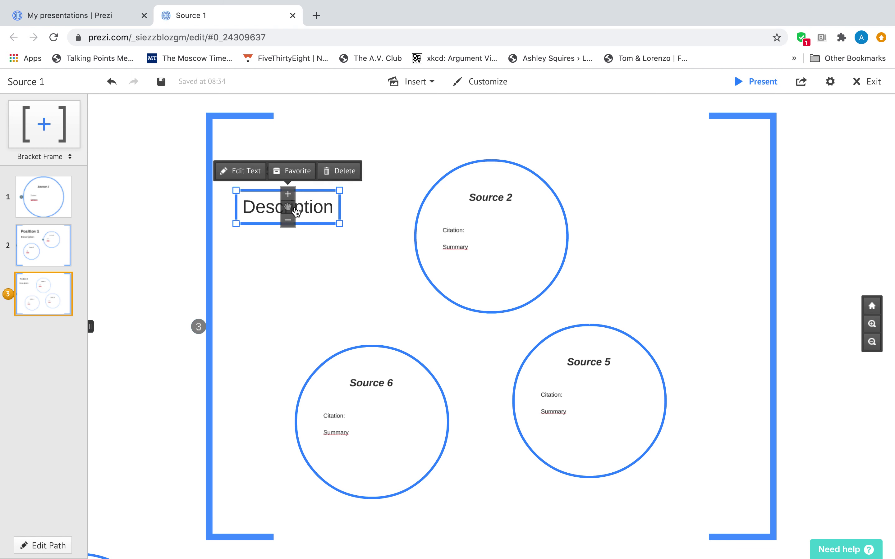
Extend Position 2's Description on what the sources share, why they argue, and how they disagree, narrowing its width to wrap
{"action": "left_click", "coordinate": [333, 206]}
{"action": "type", "text": ":"}
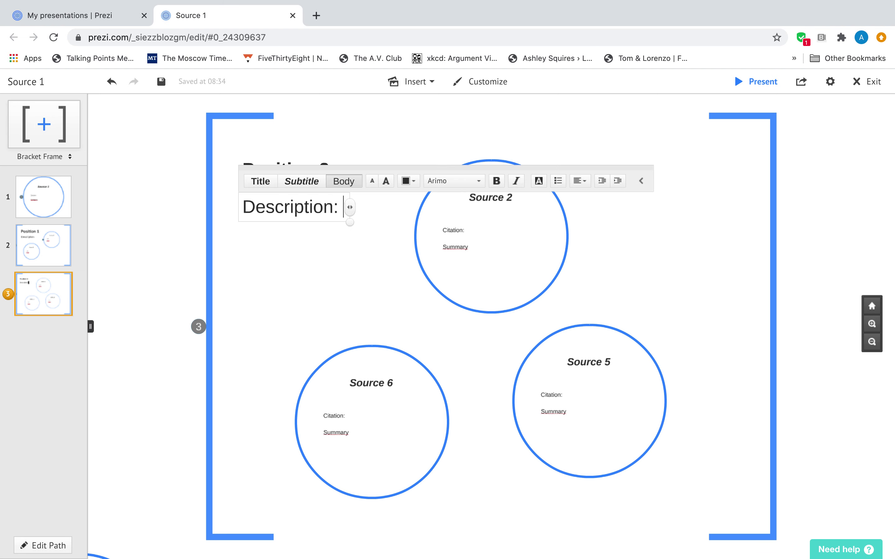
{"action": "key", "text": "BackSpace"}
{"action": "key", "text": "BackSpace"}
{"action": "type", "text": "of wh"}
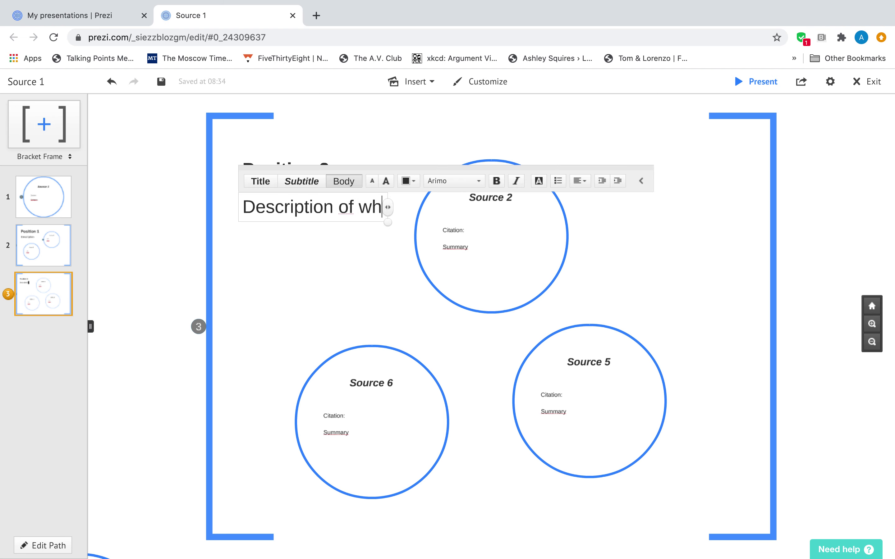
{"action": "type", "text": "at the sources ha"}
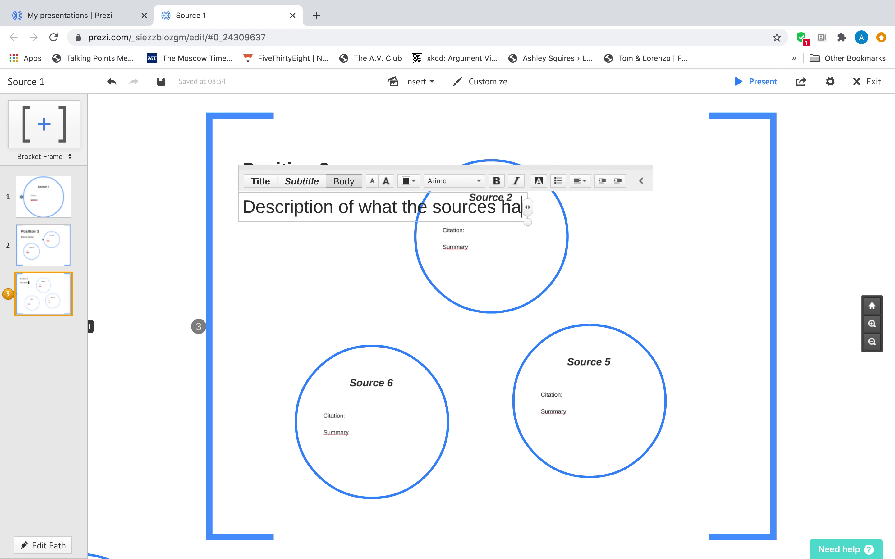
{"action": "type", "text": "ve in common"}
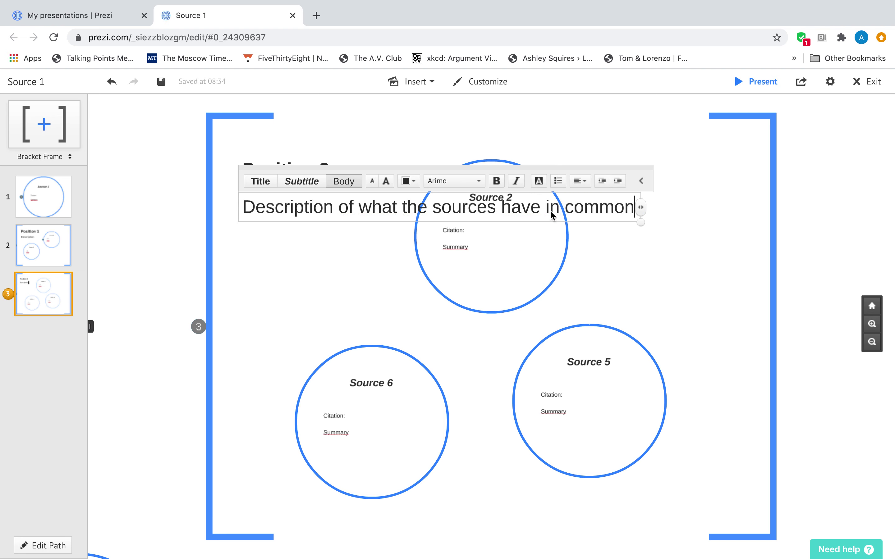
{"action": "left_click_drag", "start_coordinate": [640, 208], "coordinate": [407, 227]}
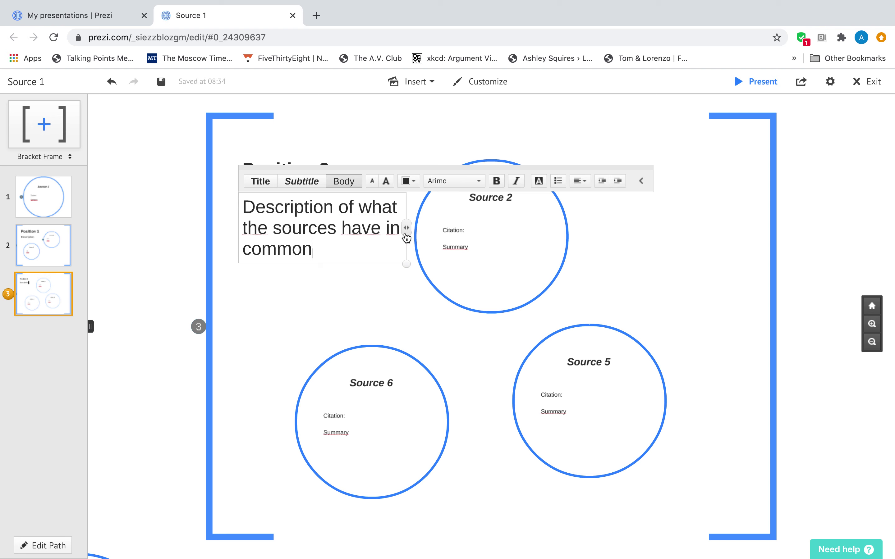
{"action": "type", "text": ". Why t"}
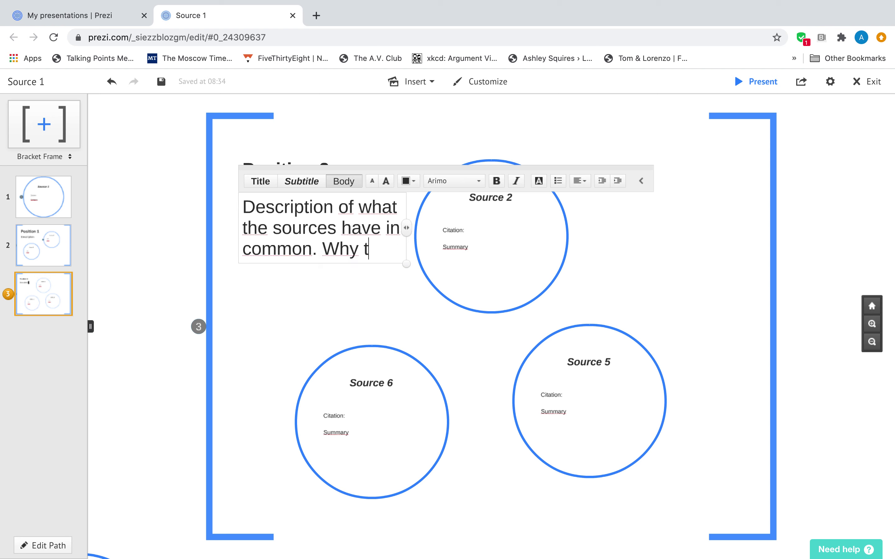
{"action": "type", "text": "hey argue for w"}
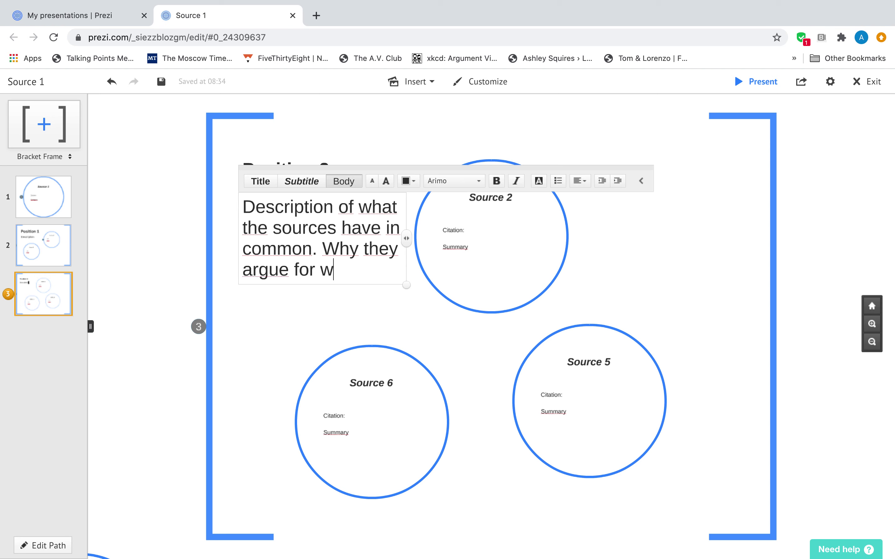
{"action": "type", "text": "hat they argue."}
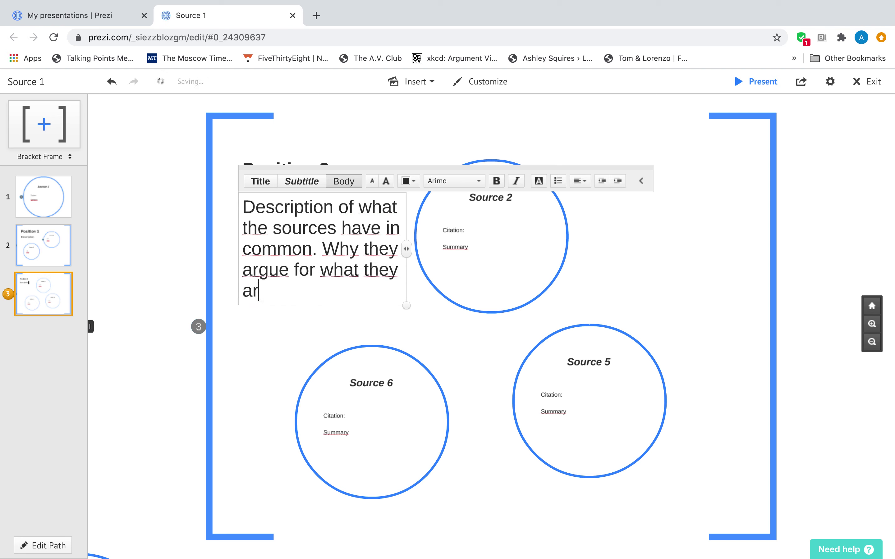
{"action": "type", "text": " How the"}
{"action": "key", "text": "BackSpace"}
{"action": "type", "text": "they "}
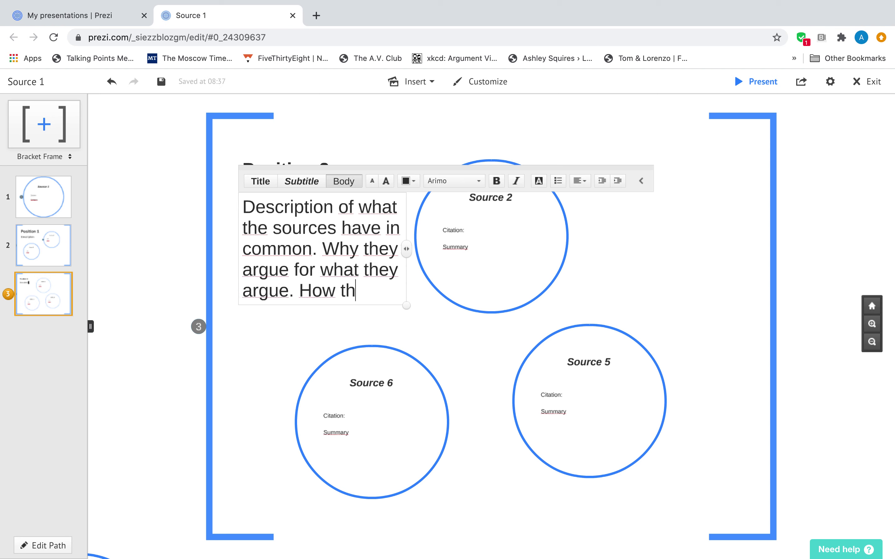
{"action": "type", "text": "disagree"}
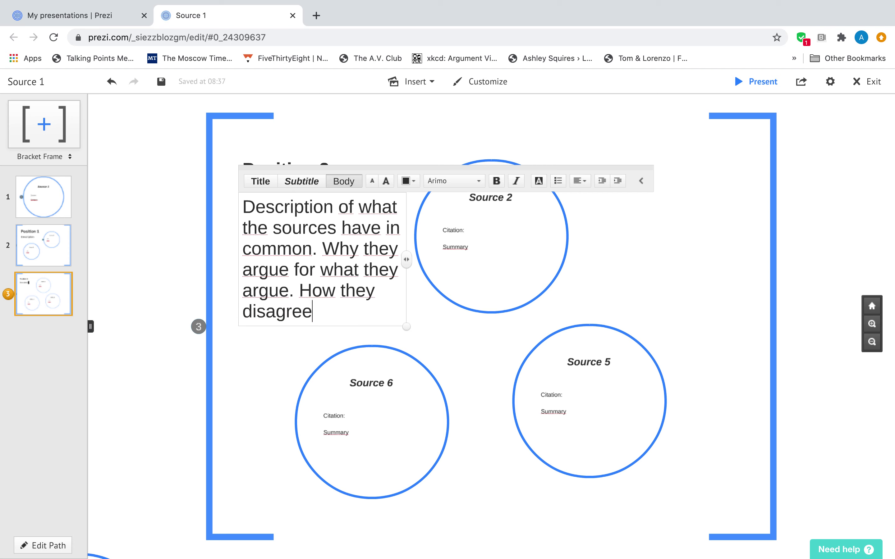
{"action": "type", "text": " with the other pos"}
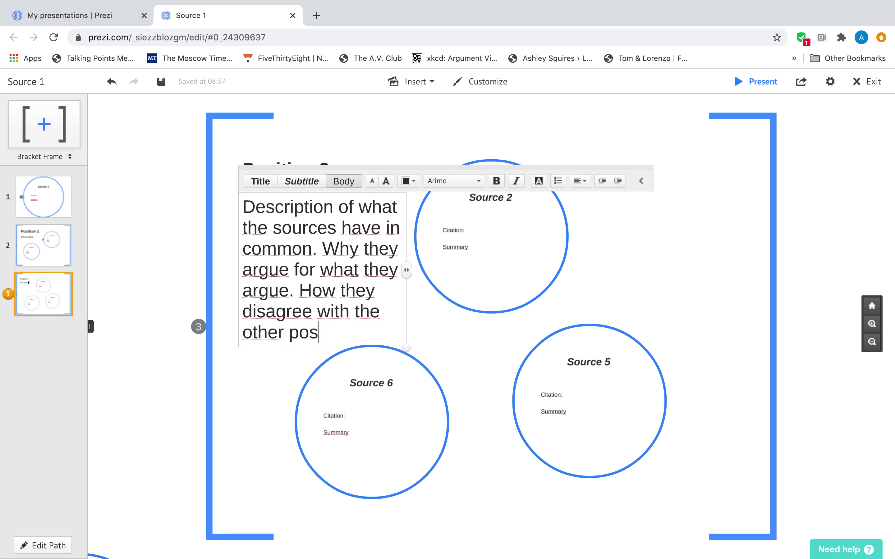
{"action": "type", "text": "itions."}
Move the Position 2 heading higher and its paragraph up beneath it
{"action": "left_click", "coordinate": [654, 262]}
{"action": "left_click", "coordinate": [289, 171]}
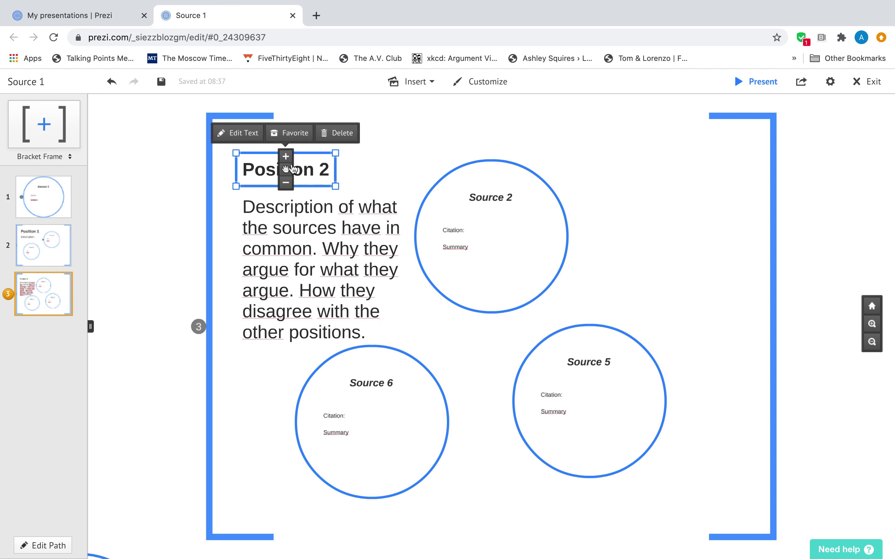
{"action": "left_click_drag", "start_coordinate": [288, 169], "coordinate": [287, 159]}
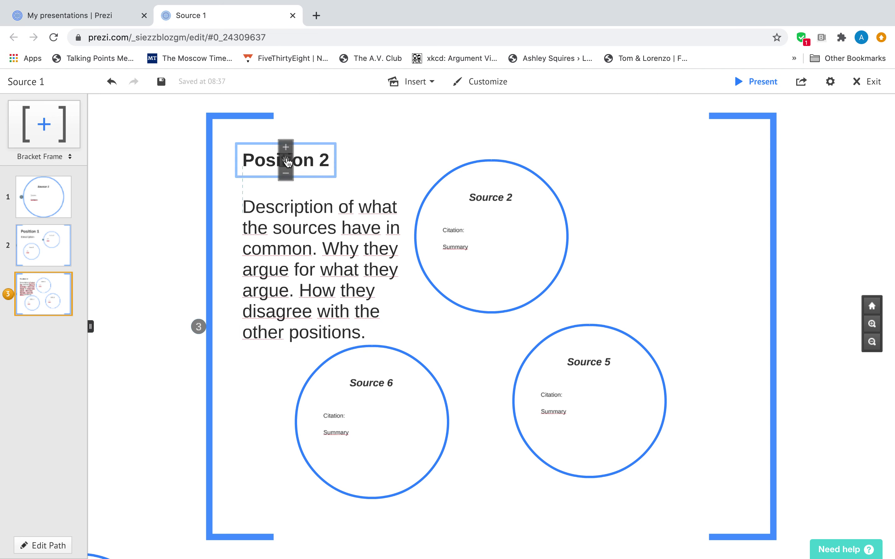
{"action": "left_click", "coordinate": [290, 229]}
{"action": "left_click_drag", "start_coordinate": [321, 277], "coordinate": [322, 264]}
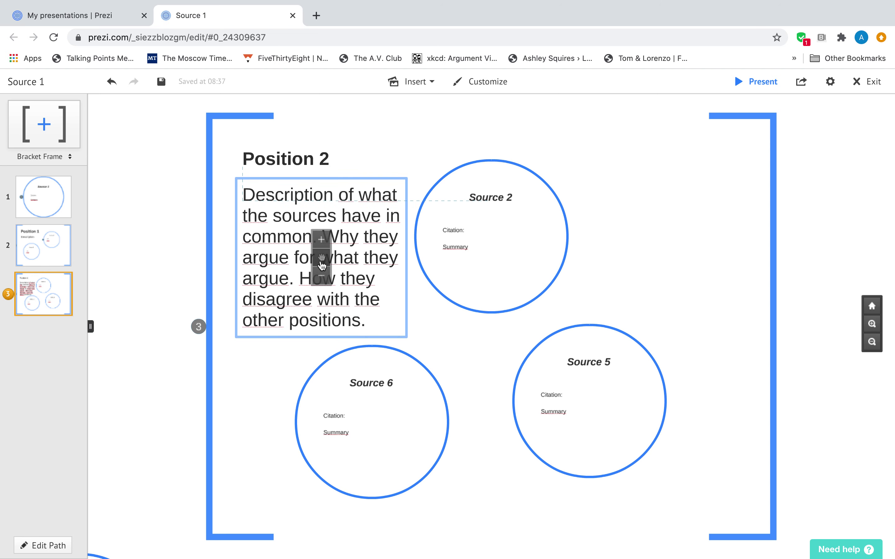
{"action": "left_click", "coordinate": [691, 228]}
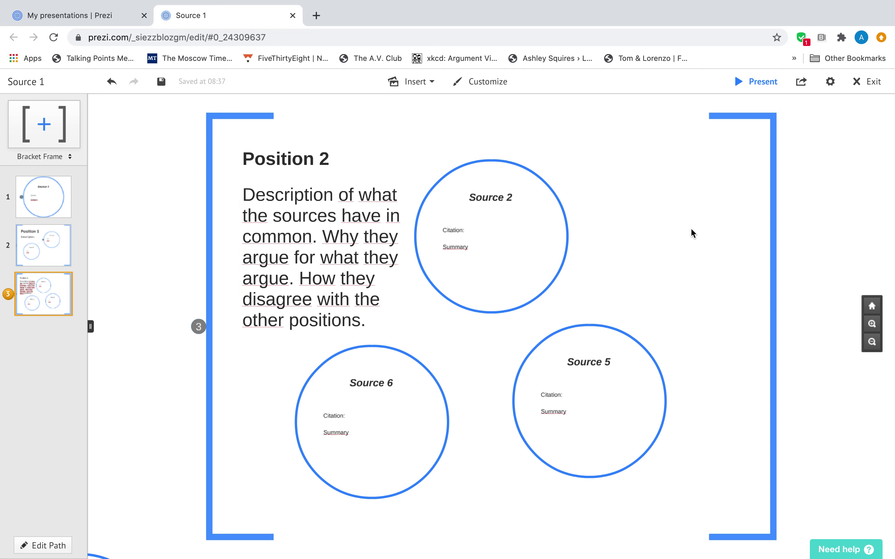
Zoom out to the Position 1 frame and drag Source 4 down and left
{"action": "left_click", "coordinate": [872, 342]}
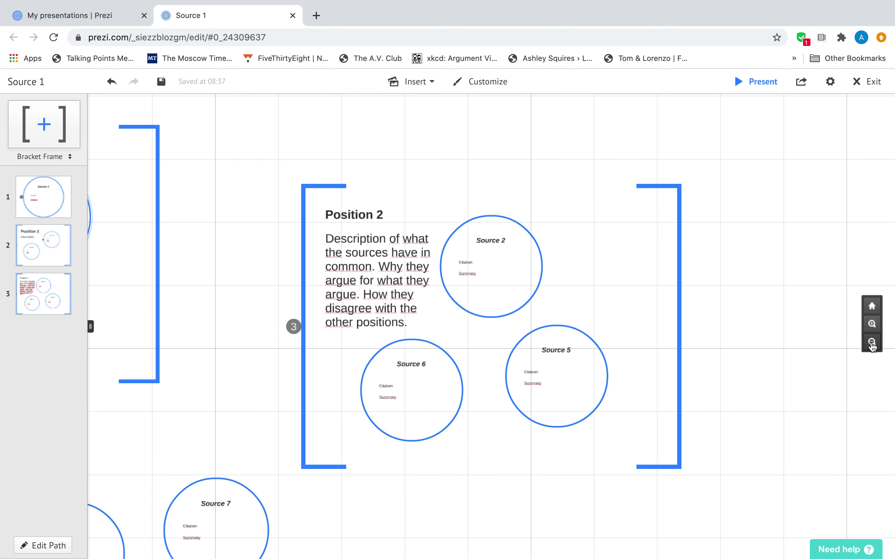
{"action": "left_click_drag", "start_coordinate": [784, 368], "coordinate": [817, 343]}
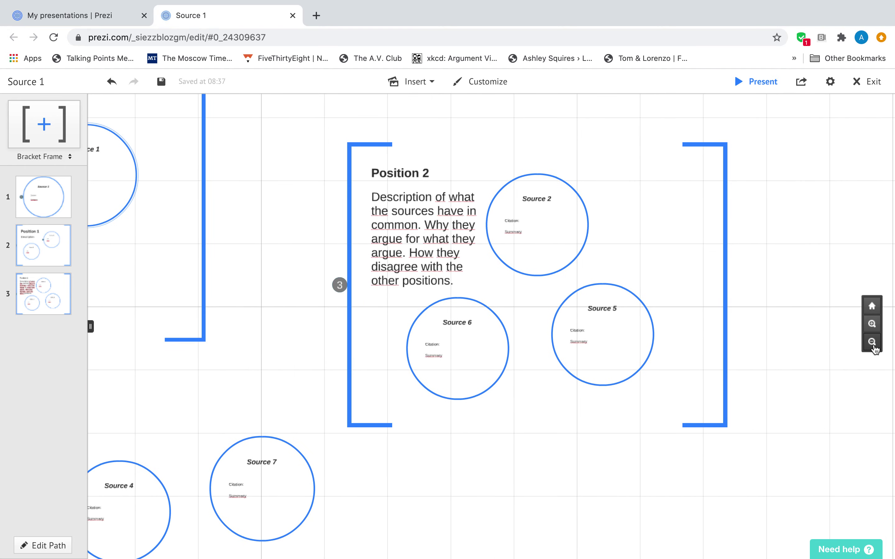
{"action": "left_click", "coordinate": [871, 342]}
{"action": "left_click_drag", "start_coordinate": [441, 468], "coordinate": [580, 407]}
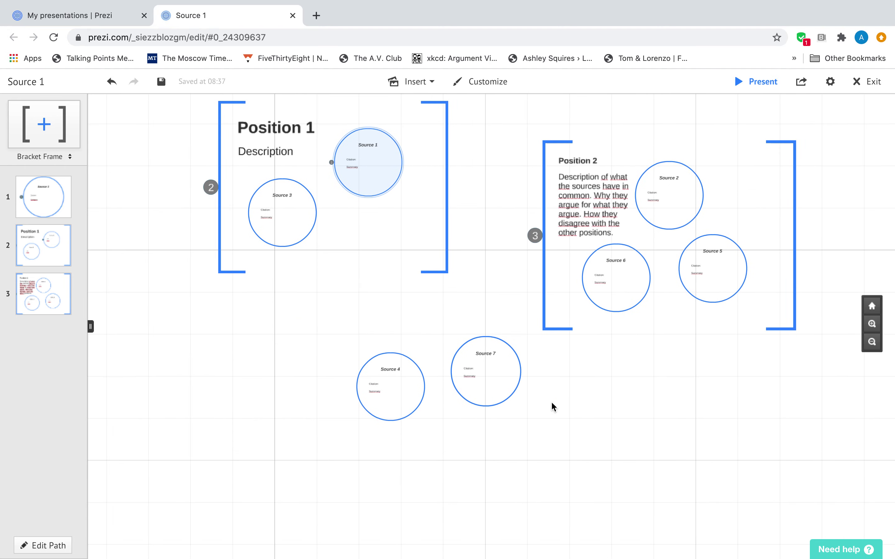
{"action": "left_click", "coordinate": [413, 365]}
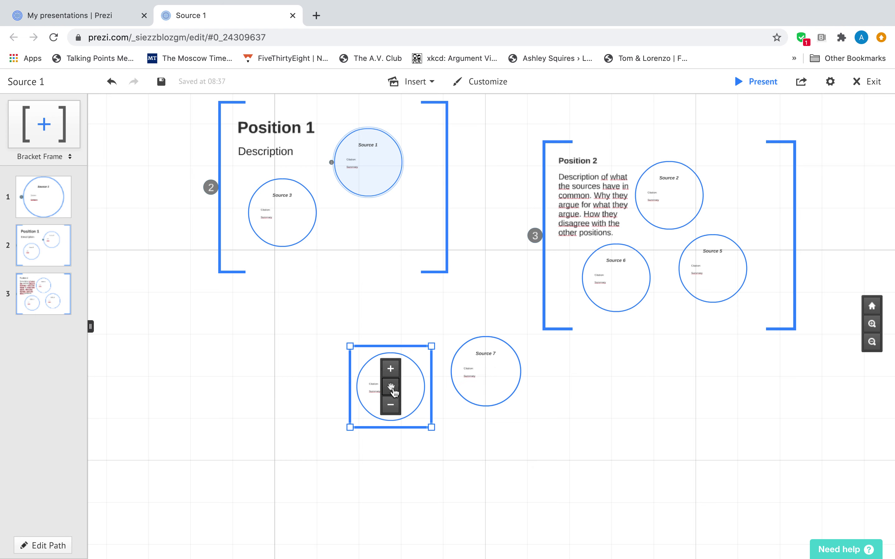
{"action": "left_click_drag", "start_coordinate": [389, 385], "coordinate": [336, 469]}
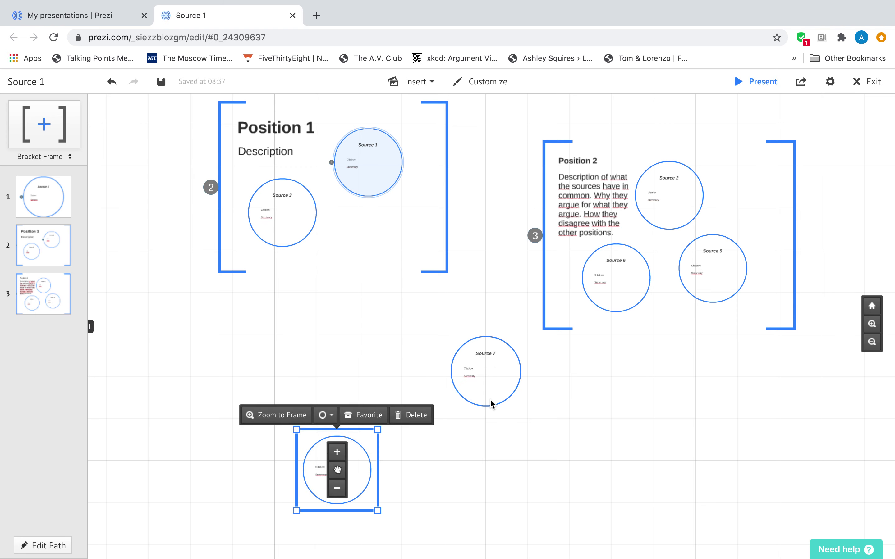
Move the Source 7 circle down to sit just right of Source 4
{"action": "left_click", "coordinate": [497, 336]}
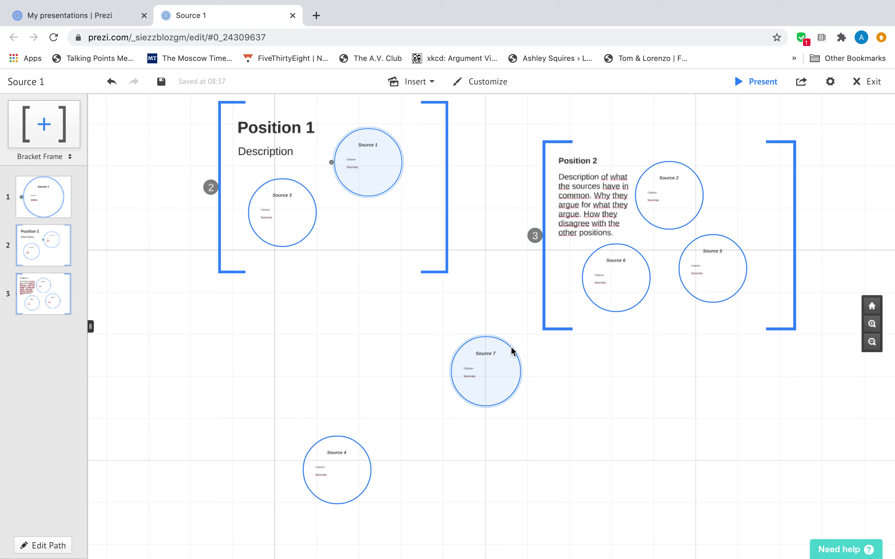
{"action": "left_click", "coordinate": [500, 342]}
{"action": "left_click_drag", "start_coordinate": [486, 371], "coordinate": [468, 400]}
{"action": "left_click_drag", "start_coordinate": [438, 439], "coordinate": [428, 428]}
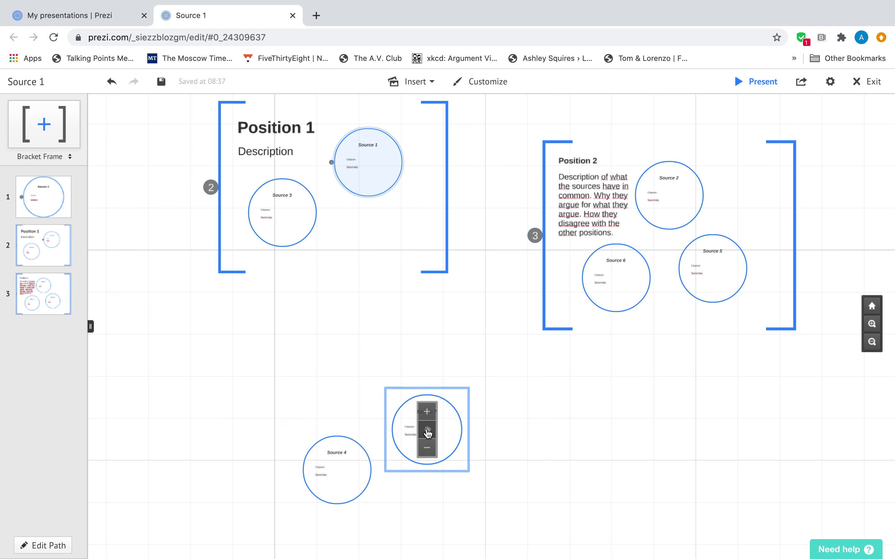
Add a new bracket frame and size it to enclose Source 4 and Source 7
{"action": "left_click_drag", "start_coordinate": [44, 124], "coordinate": [92, 141]}
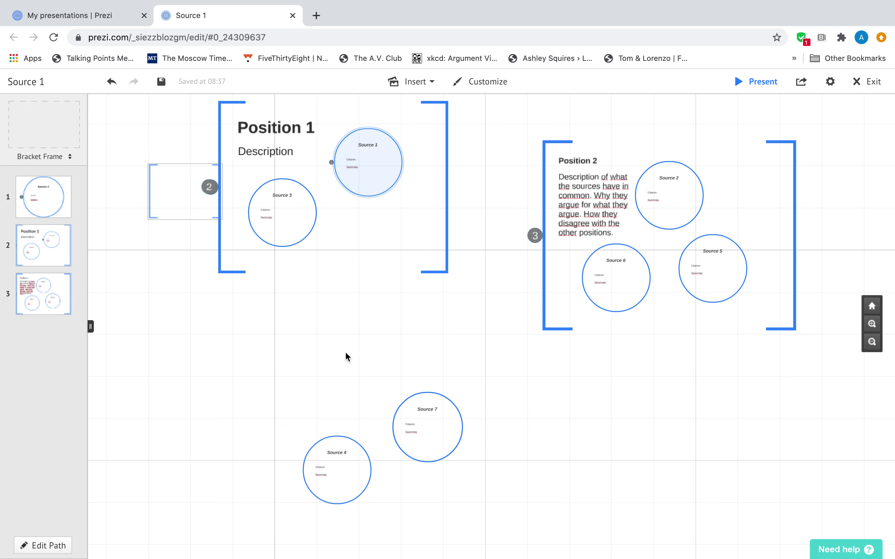
{"action": "left_click_drag", "start_coordinate": [186, 194], "coordinate": [304, 384]}
{"action": "left_click_drag", "start_coordinate": [346, 420], "coordinate": [489, 486]}
{"action": "left_click_drag", "start_coordinate": [305, 384], "coordinate": [403, 463]}
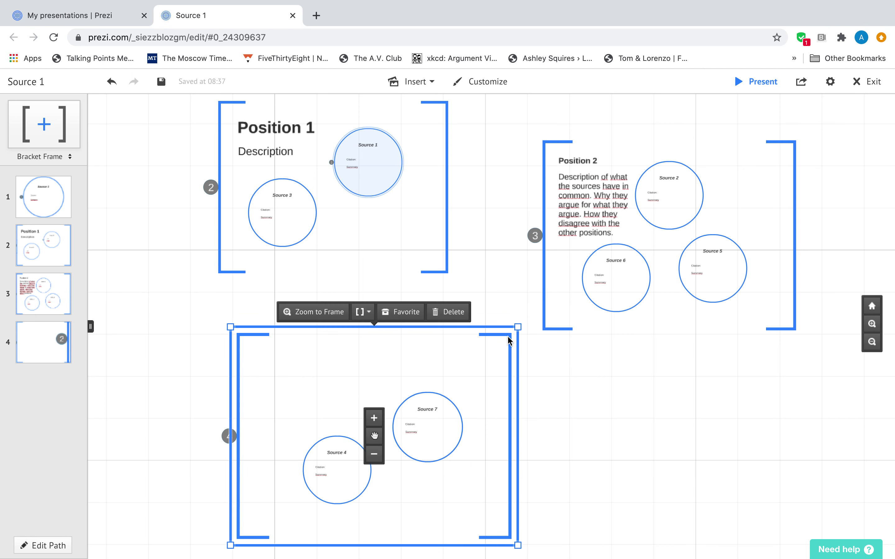
{"action": "left_click_drag", "start_coordinate": [518, 326], "coordinate": [508, 335]}
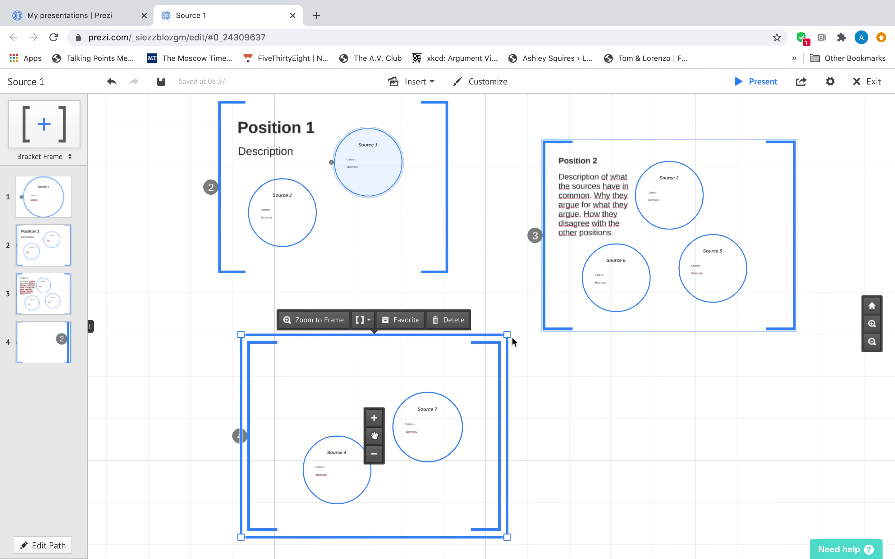
Give the fourth frame a Title-style 'Position 3' heading, enlarged four font steps
{"action": "left_click", "coordinate": [271, 361]}
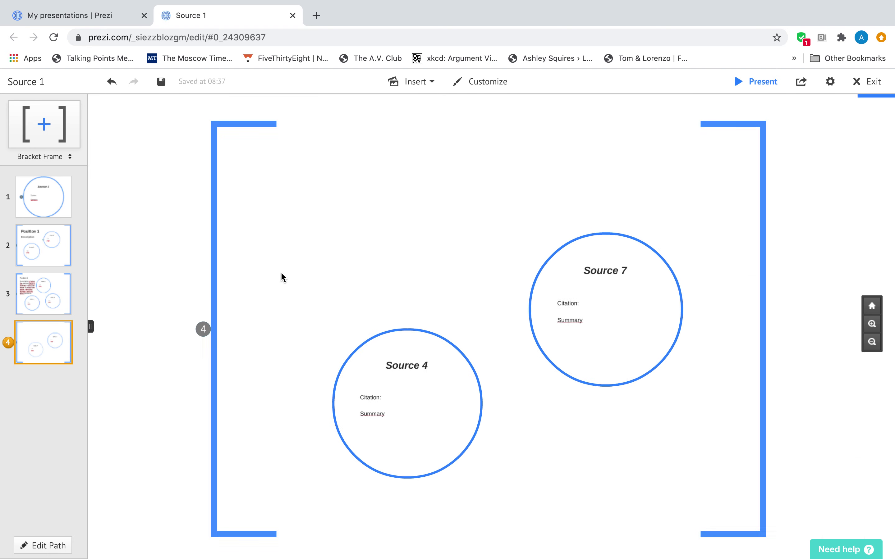
{"action": "double_click", "coordinate": [251, 166]}
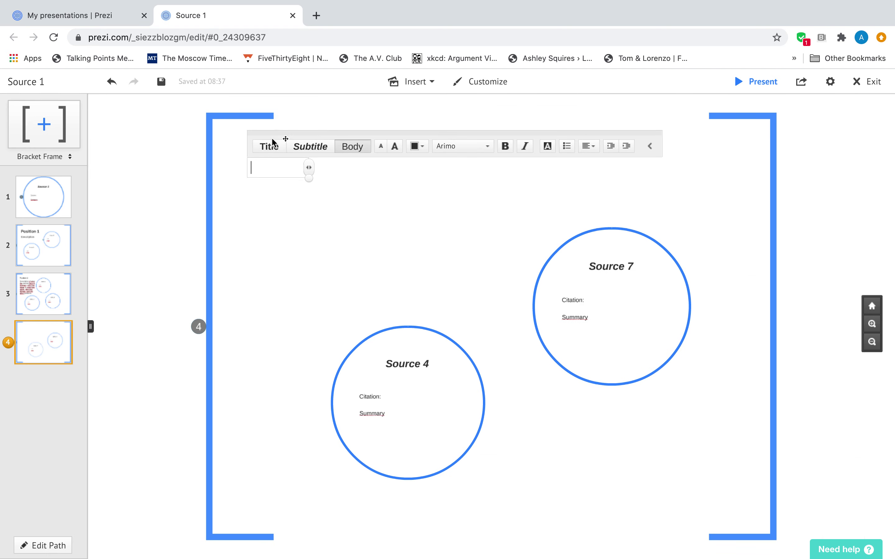
{"action": "left_click", "coordinate": [270, 146]}
{"action": "type", "text": "Position 3"}
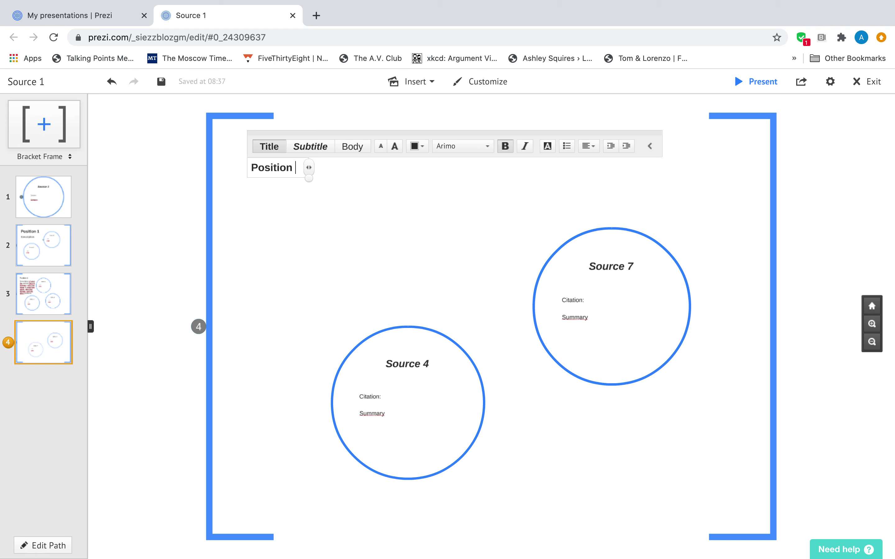
{"action": "left_click", "coordinate": [395, 146]}
{"action": "left_click", "coordinate": [395, 146]}
{"action": "left_click", "coordinate": [396, 146]}
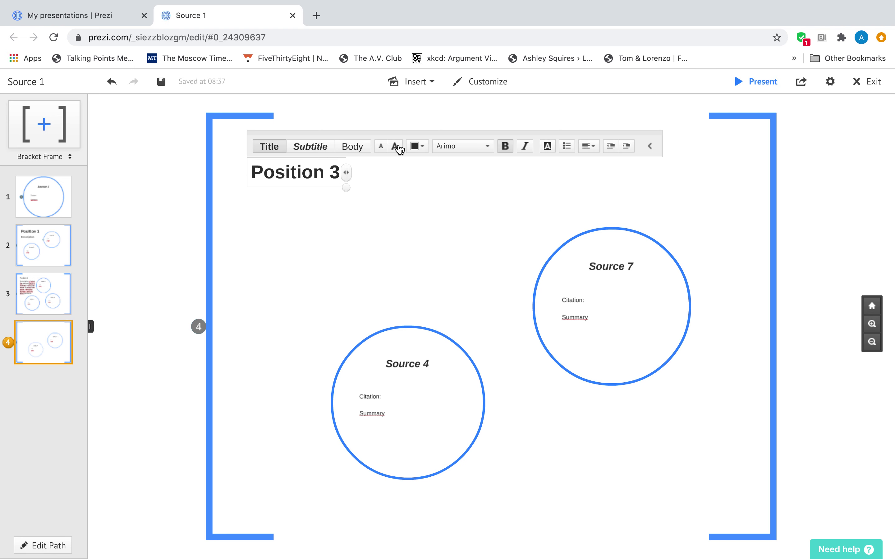
{"action": "left_click", "coordinate": [395, 146]}
{"action": "left_click", "coordinate": [373, 220]}
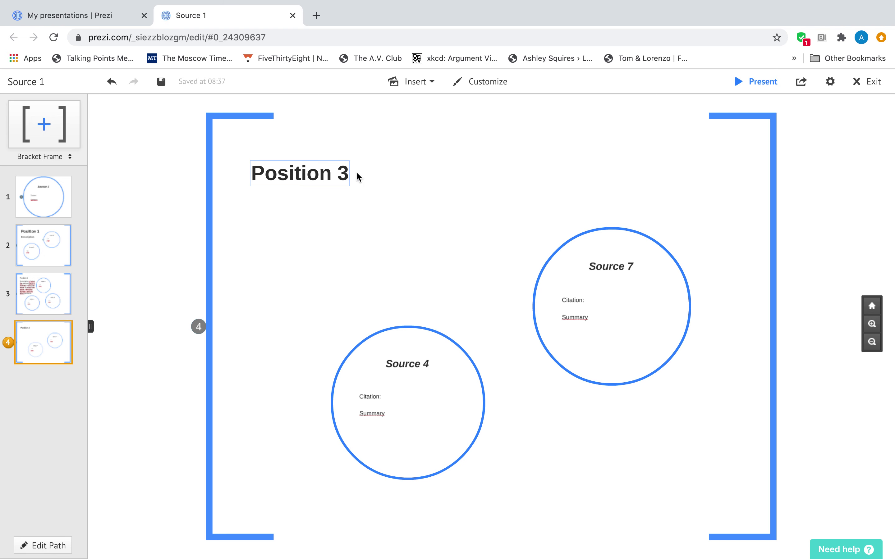
Add a smaller Body-style 'Description' line beneath the Position 3 title
{"action": "left_click", "coordinate": [253, 195]}
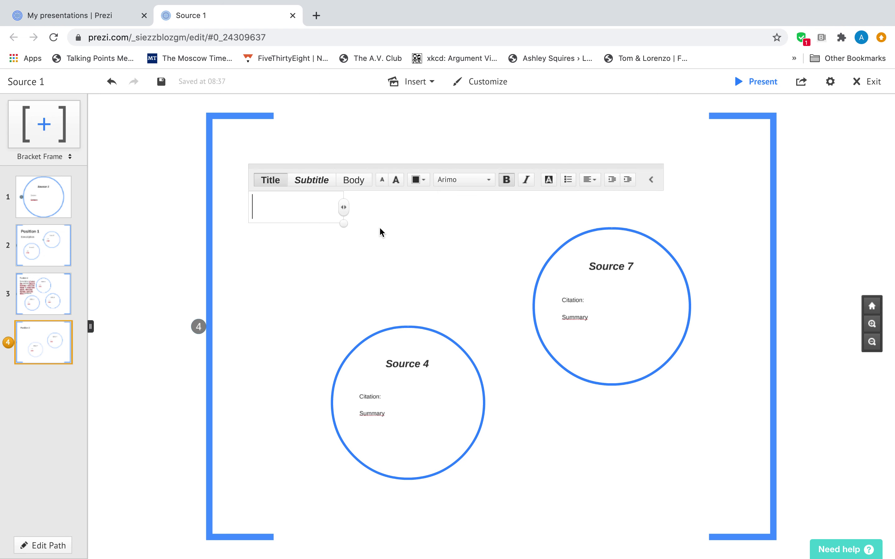
{"action": "left_click", "coordinate": [353, 181]}
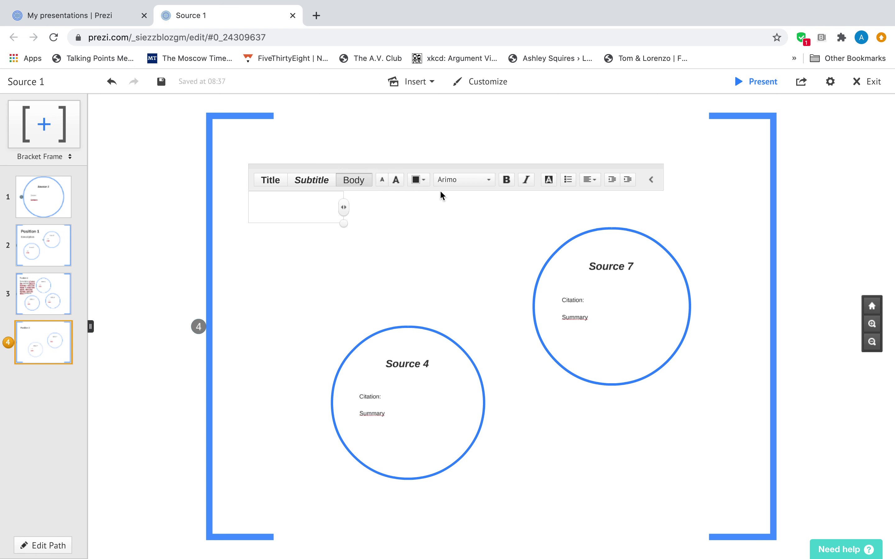
{"action": "left_click", "coordinate": [382, 182]}
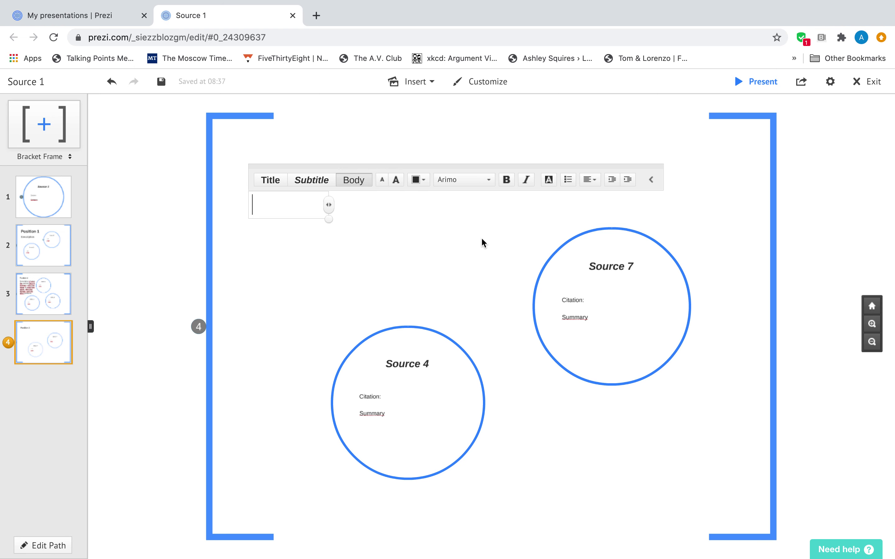
{"action": "type", "text": "Descript"}
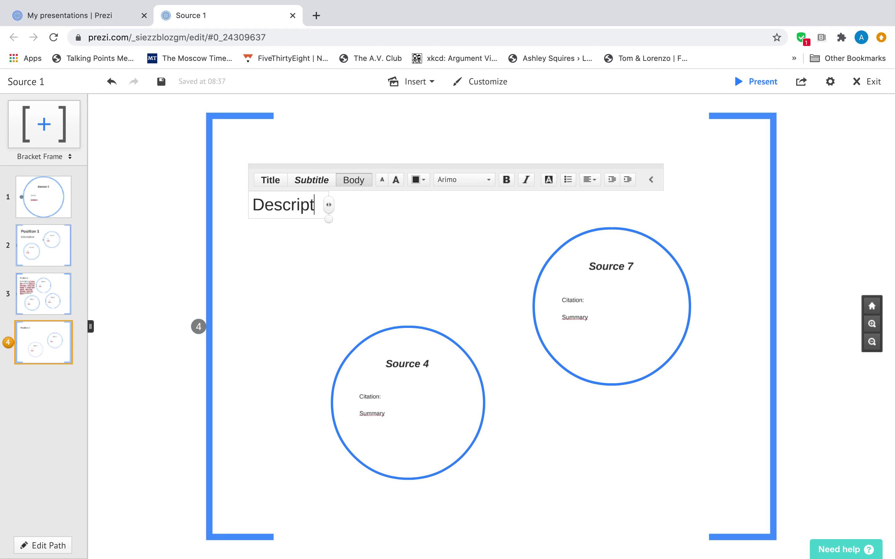
{"action": "type", "text": "ion"}
{"action": "left_click", "coordinate": [849, 205]}
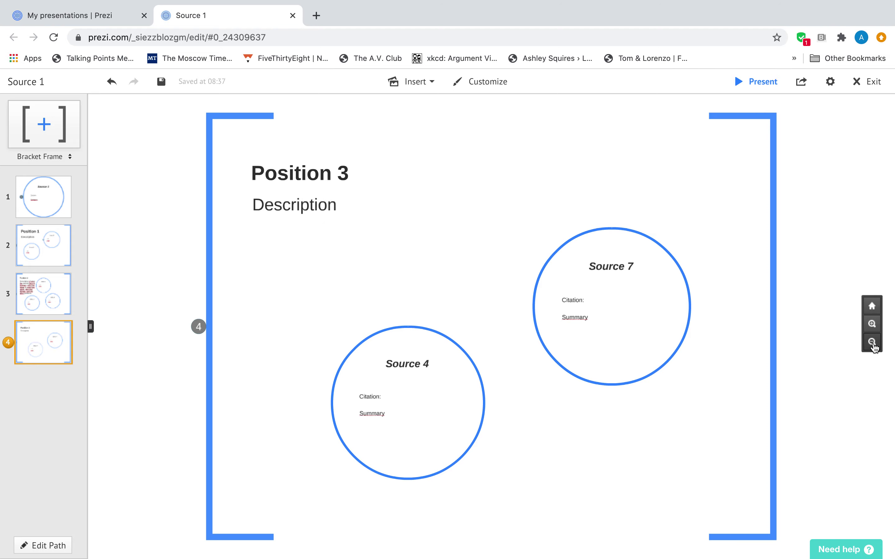
{"action": "left_click", "coordinate": [872, 342]}
Zoom out and pan to show all three Position frames plus empty space on the right
{"action": "left_click", "coordinate": [872, 342]}
{"action": "left_click_drag", "start_coordinate": [789, 340], "coordinate": [677, 433]}
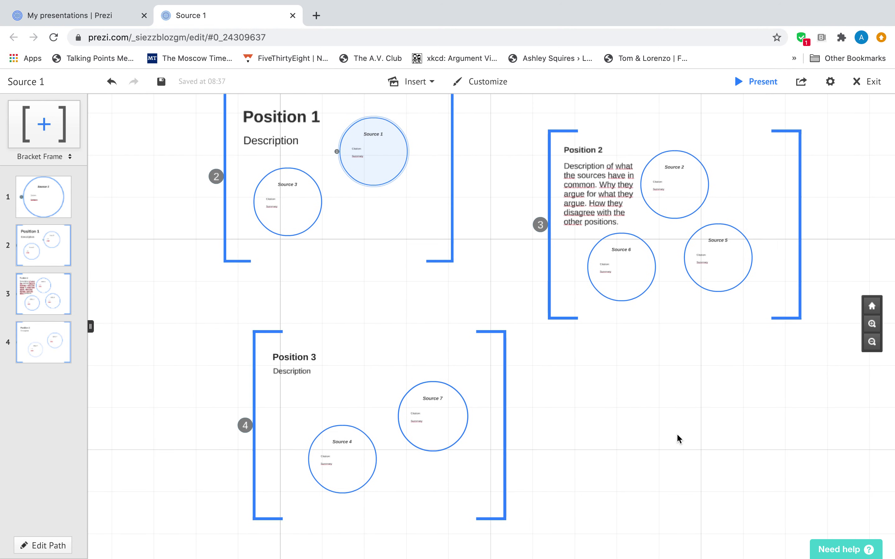
{"action": "left_click", "coordinate": [871, 342]}
{"action": "left_click_drag", "start_coordinate": [674, 358], "coordinate": [566, 347]}
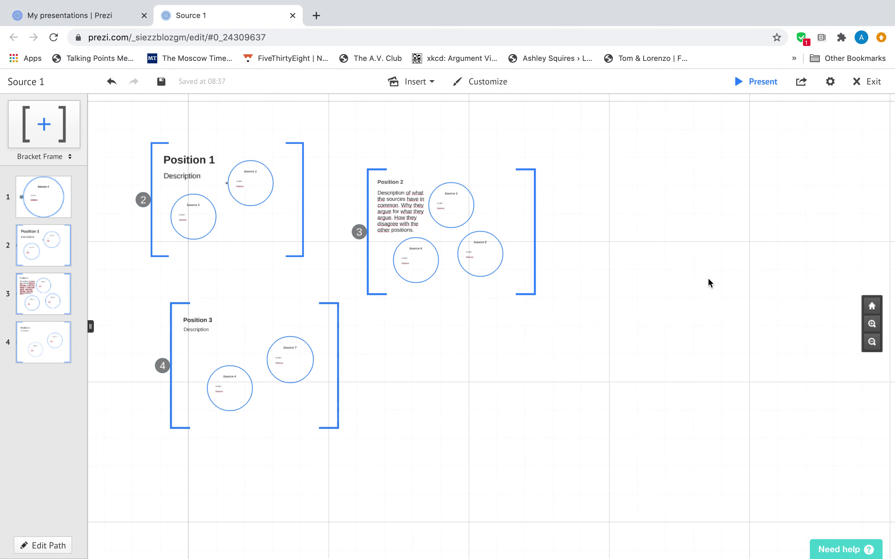
{"action": "left_click_drag", "start_coordinate": [684, 269], "coordinate": [679, 266]}
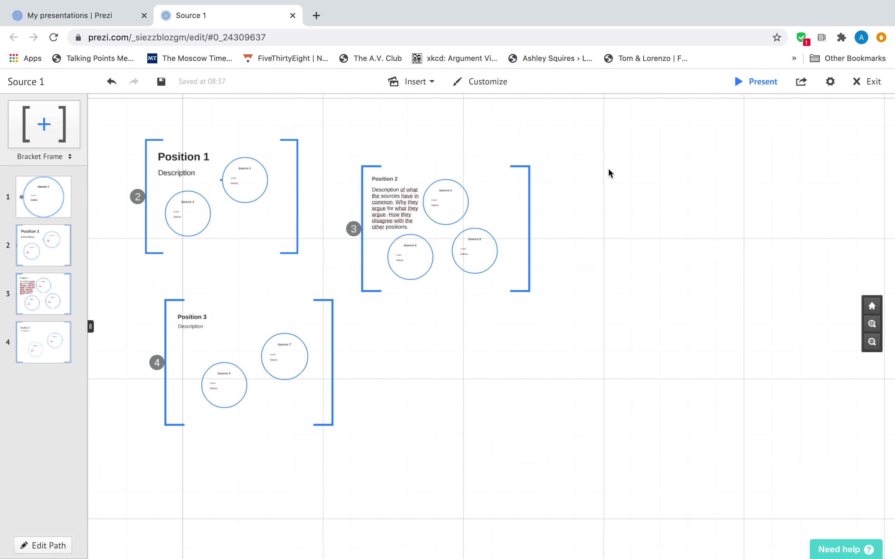
{"action": "left_click_drag", "start_coordinate": [625, 194], "coordinate": [559, 185]}
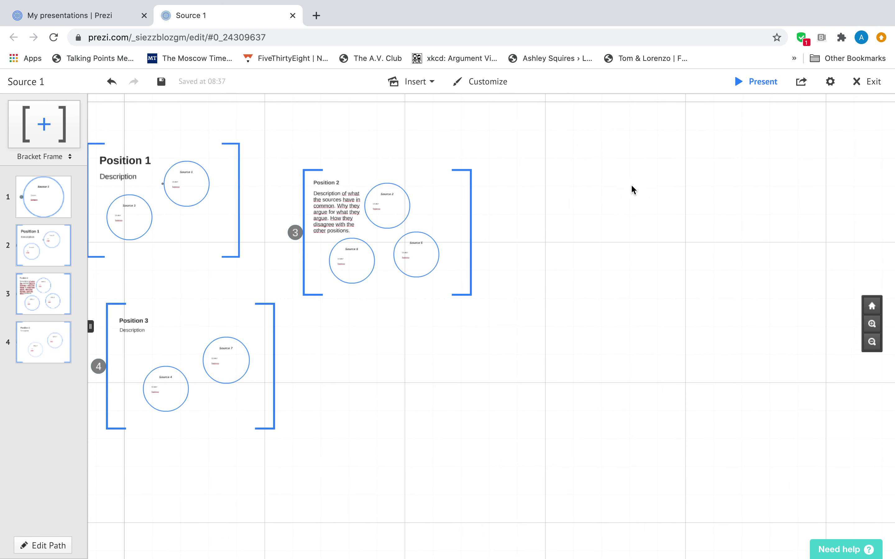
Duplicate the Position 2 description, moving and enlarging the copy in the empty upper-right area
{"action": "left_click", "coordinate": [342, 208]}
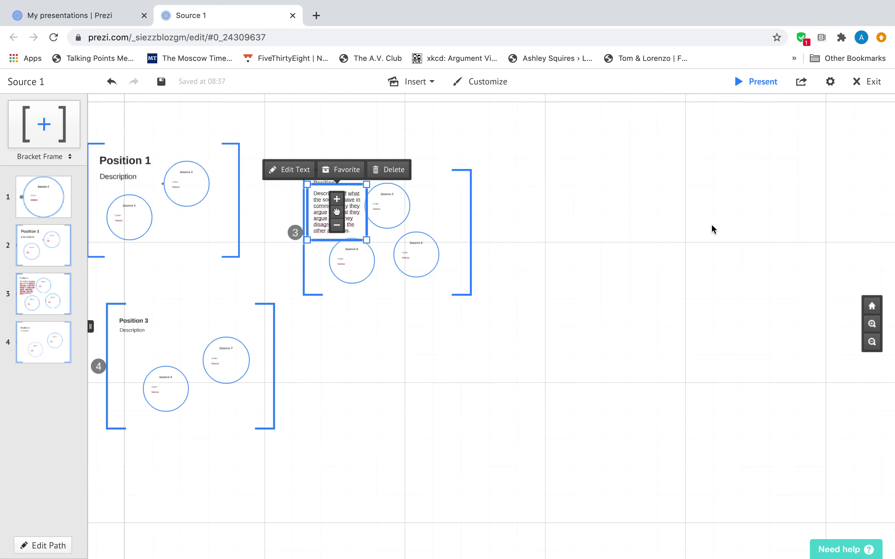
{"action": "key", "text": "ctrl+v"}
{"action": "left_click_drag", "start_coordinate": [491, 327], "coordinate": [716, 190]}
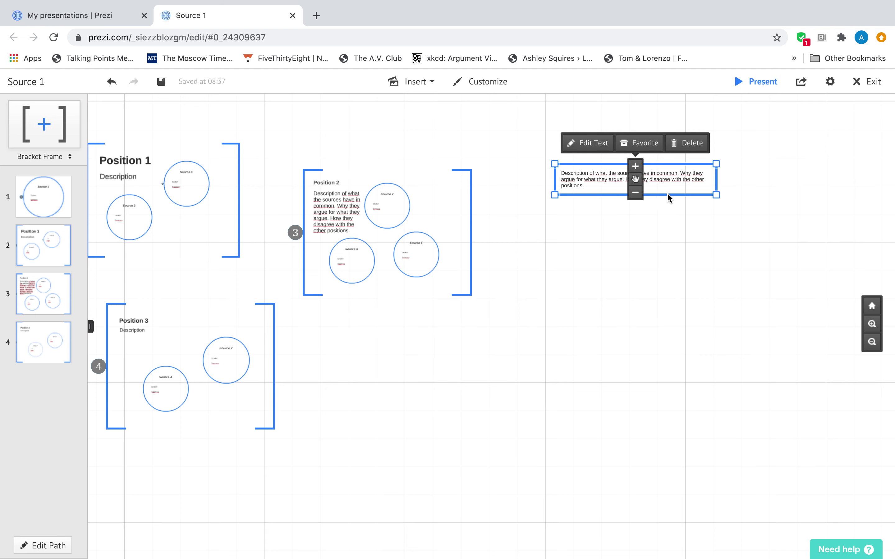
{"action": "left_click_drag", "start_coordinate": [716, 196], "coordinate": [727, 217]}
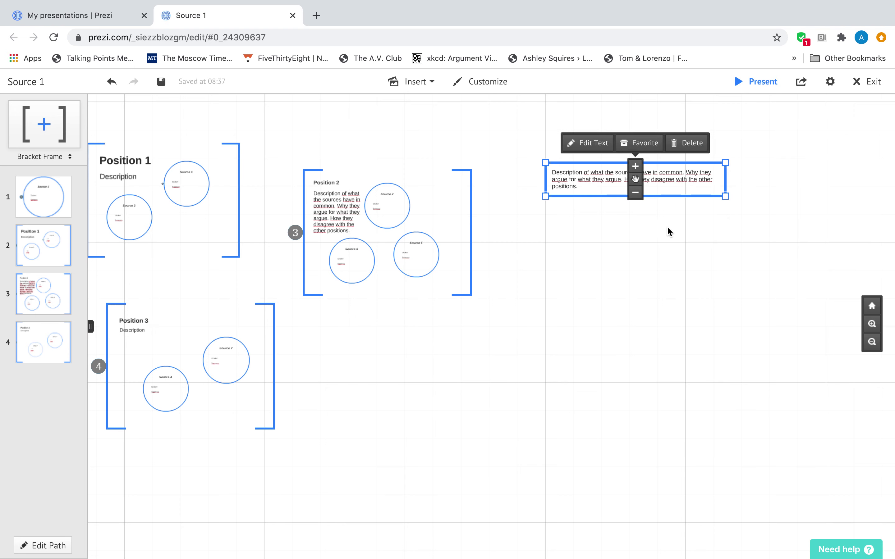
{"action": "left_click", "coordinate": [652, 239]}
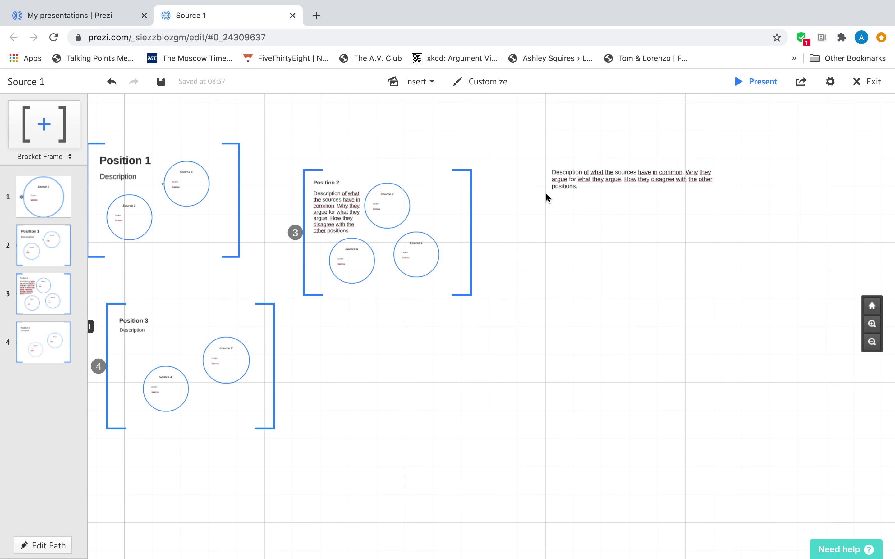
Add the lines 'Quote from Source 2' and 'Summary of Source 4' below the copy
{"action": "double_click", "coordinate": [554, 203]}
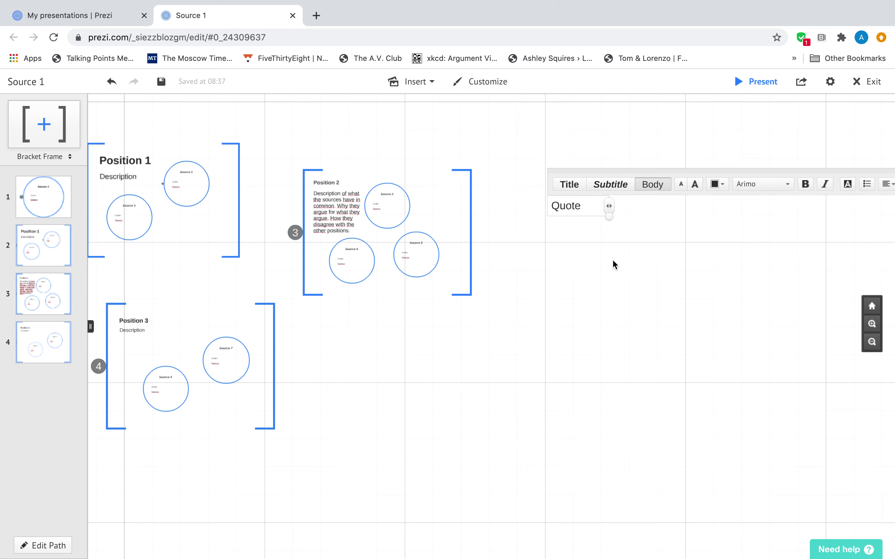
{"action": "left_click", "coordinate": [593, 252]}
{"action": "left_click", "coordinate": [578, 205]}
{"action": "left_click", "coordinate": [579, 205]}
{"action": "type", "text": "from Source "}
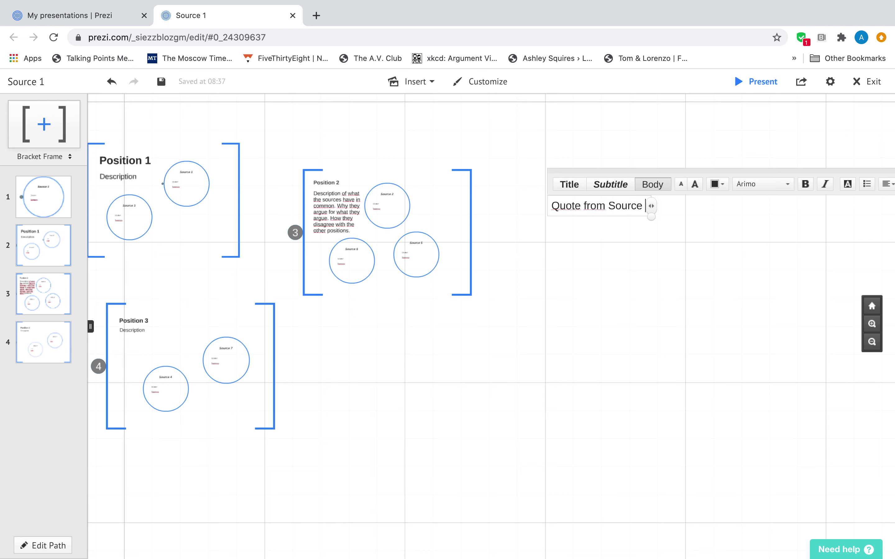
{"action": "type", "text": "2"}
{"action": "key", "text": "Return"}
{"action": "key", "text": "Return"}
{"action": "type", "text": "Summary"}
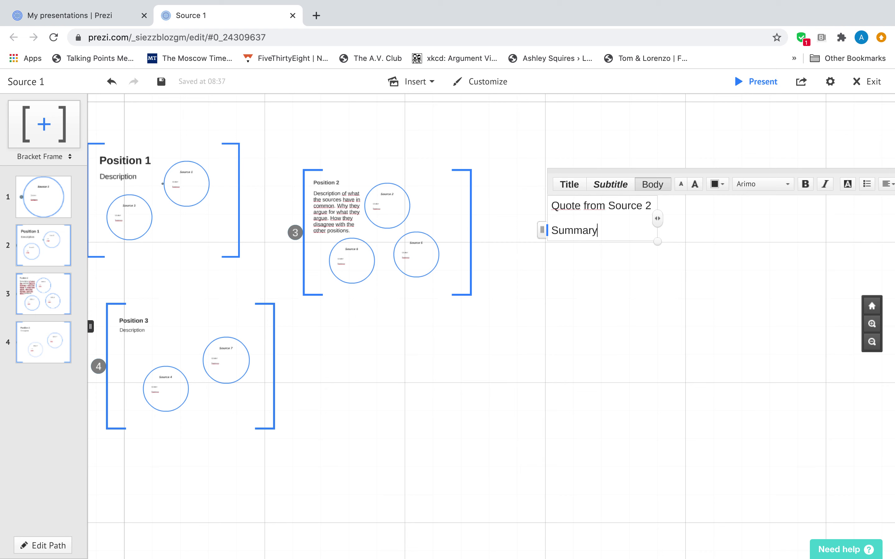
{"action": "type", "text": " of Source 4"}
{"action": "left_click", "coordinate": [610, 317]}
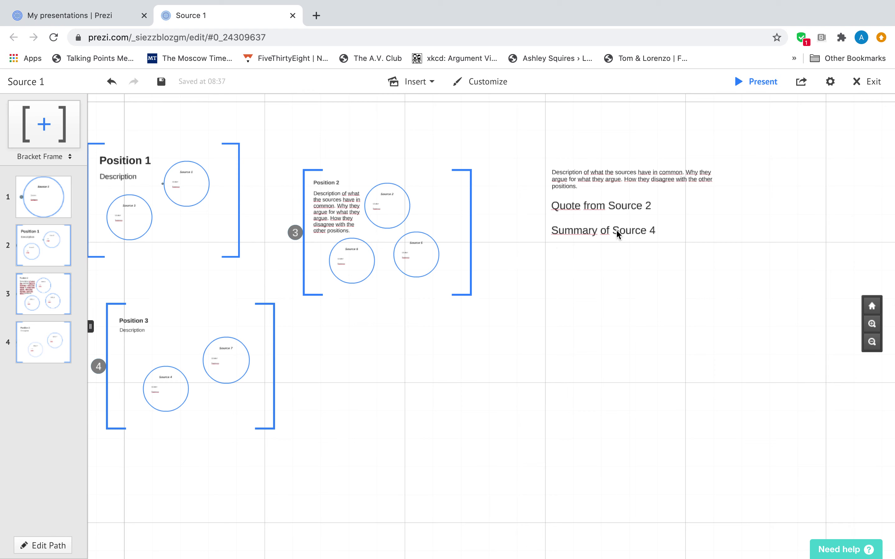
Recentre the canvas on the frames and open the Insert list
{"action": "left_click_drag", "start_coordinate": [474, 344], "coordinate": [529, 366]}
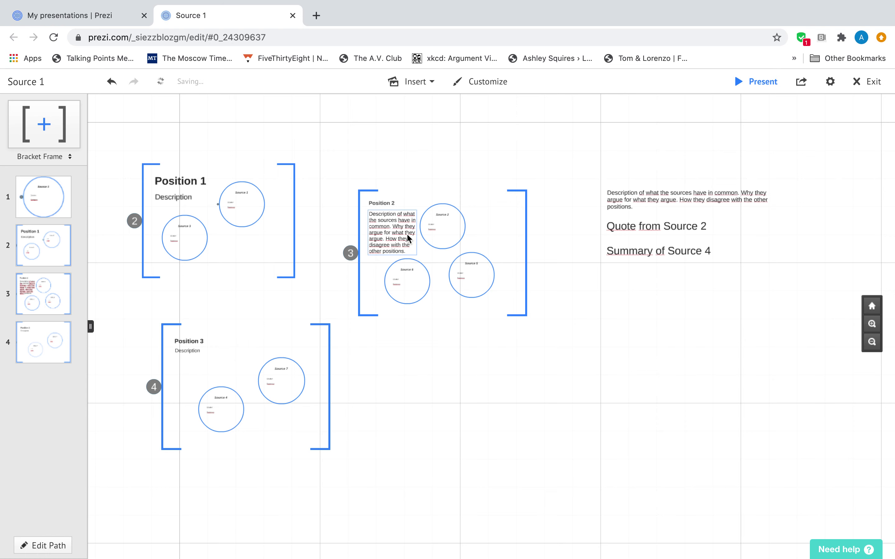
{"action": "left_click", "coordinate": [432, 83]}
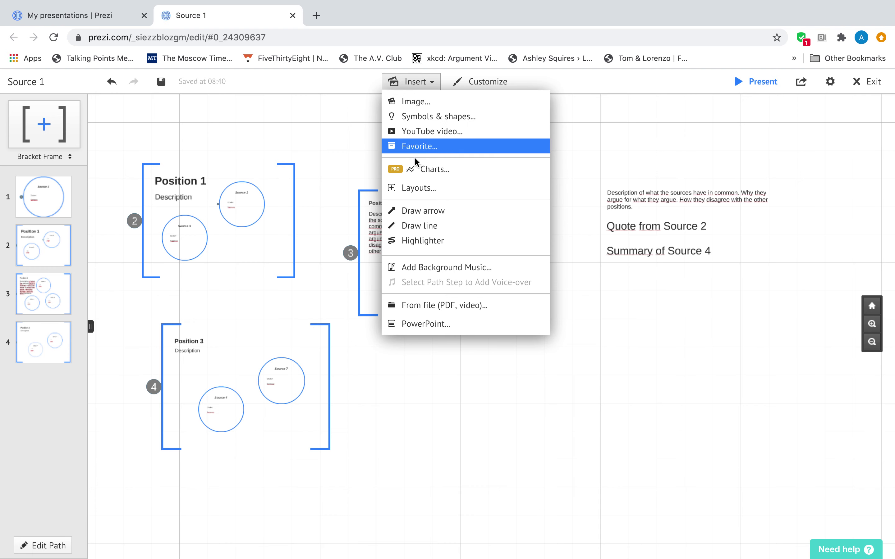
Draw a thin arrow from the Position 1 frame down into Position 3
{"action": "left_click", "coordinate": [414, 214]}
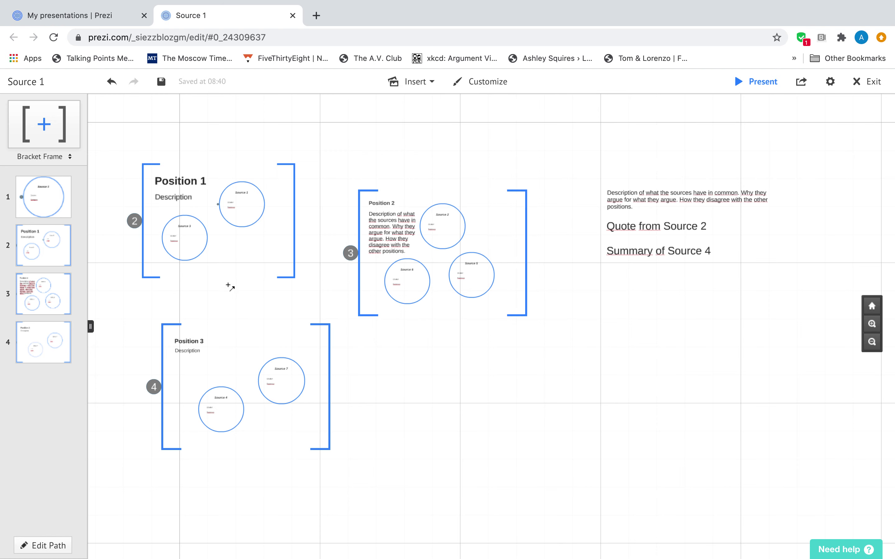
{"action": "mouse_move", "coordinate": [223, 266]}
{"action": "left_mouse_down"}
{"action": "mouse_move", "coordinate": [236, 284]}
{"action": "mouse_move", "coordinate": [247, 354]}
{"action": "left_mouse_up"}
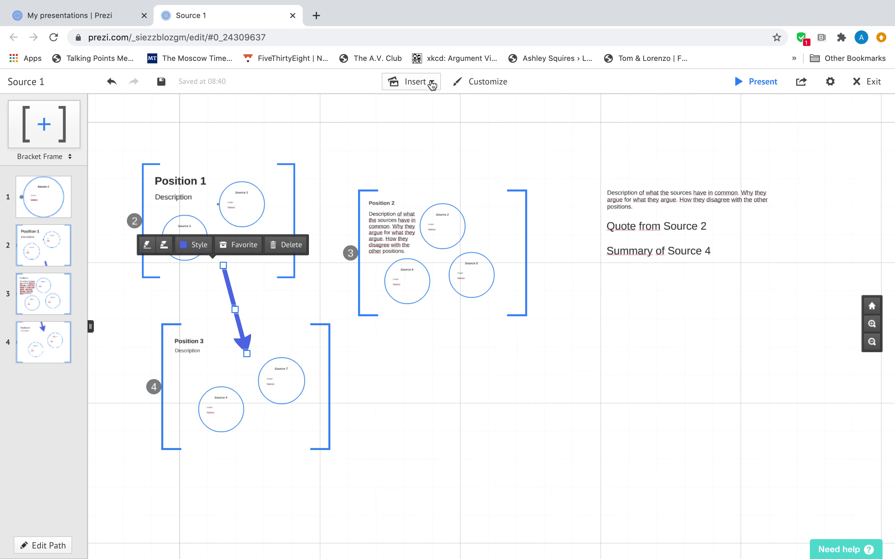
{"action": "left_click", "coordinate": [147, 245]}
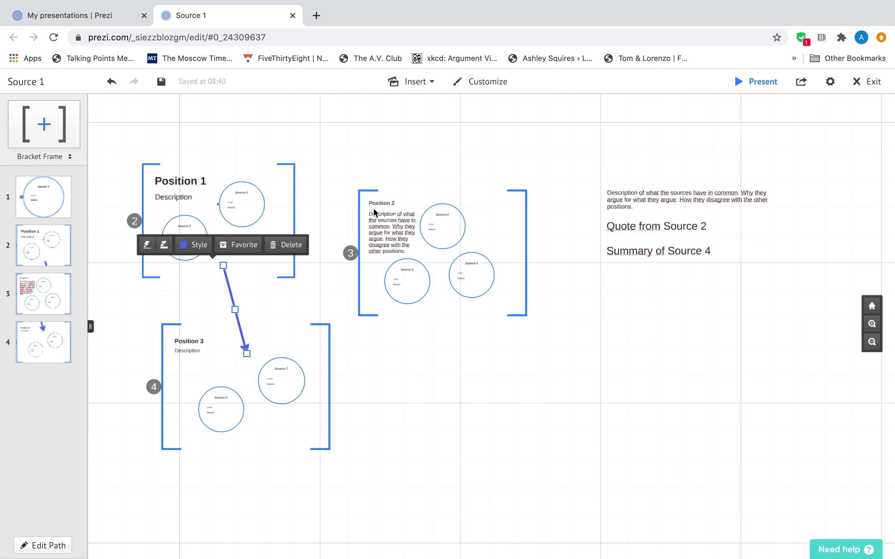
{"action": "left_click", "coordinate": [446, 394]}
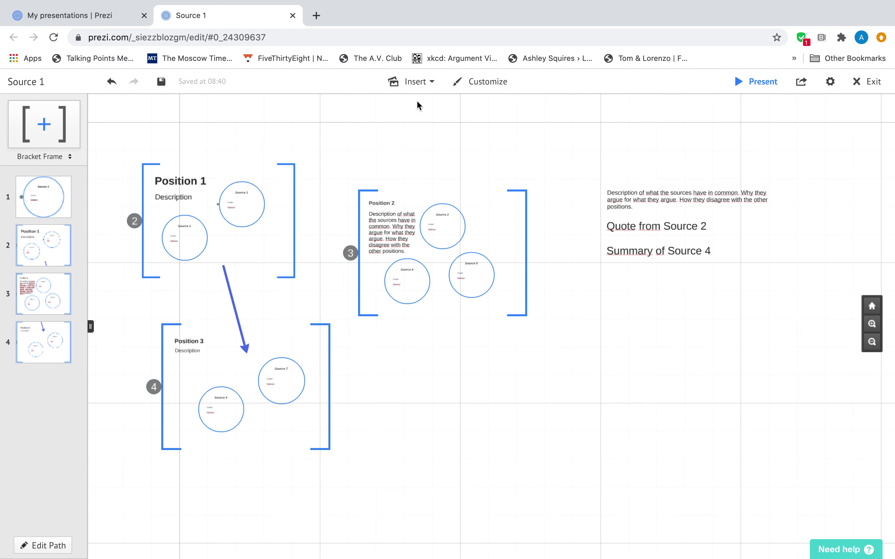
Draw a second arrow from Position 3 up to Position 2
{"action": "left_click", "coordinate": [432, 83]}
{"action": "left_click", "coordinate": [428, 209]}
{"action": "mouse_move", "coordinate": [350, 389]}
{"action": "left_mouse_down"}
{"action": "mouse_move", "coordinate": [350, 366]}
{"action": "mouse_move", "coordinate": [408, 351]}
{"action": "mouse_move", "coordinate": [436, 311]}
{"action": "left_mouse_up"}
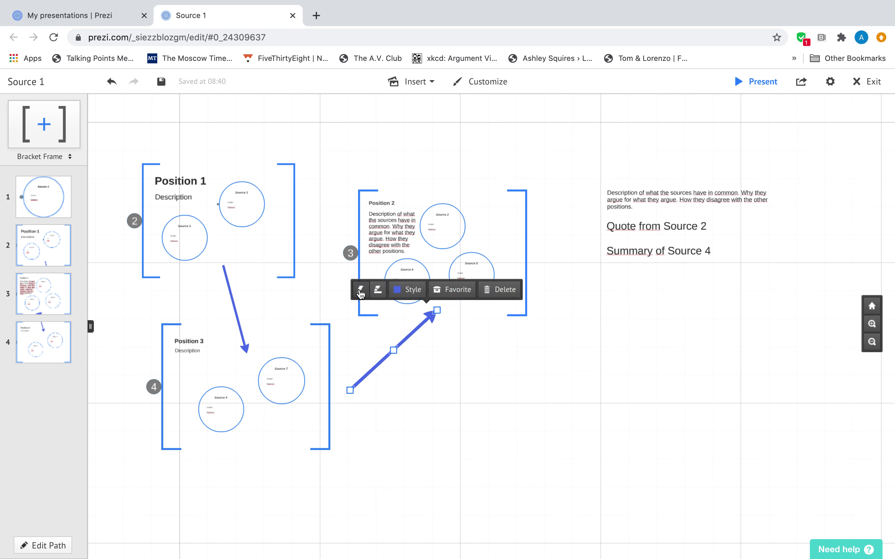
{"action": "left_click", "coordinate": [451, 445]}
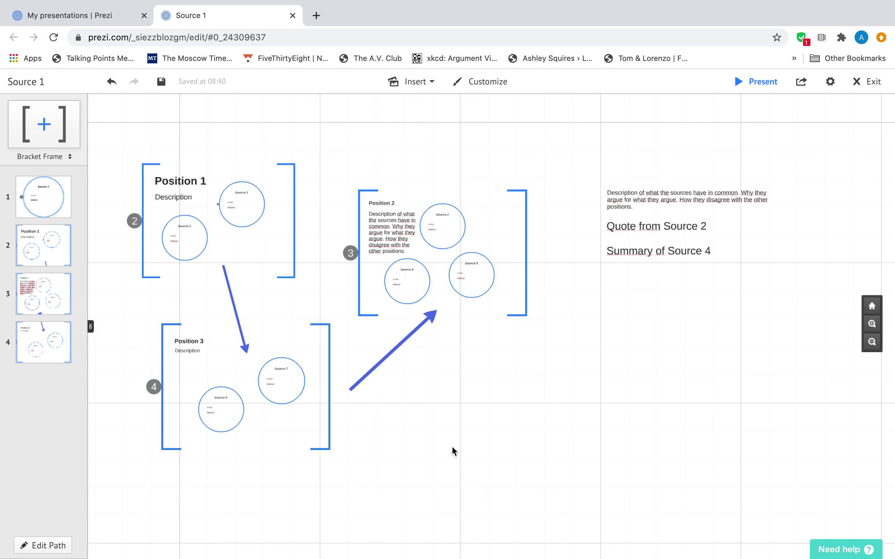